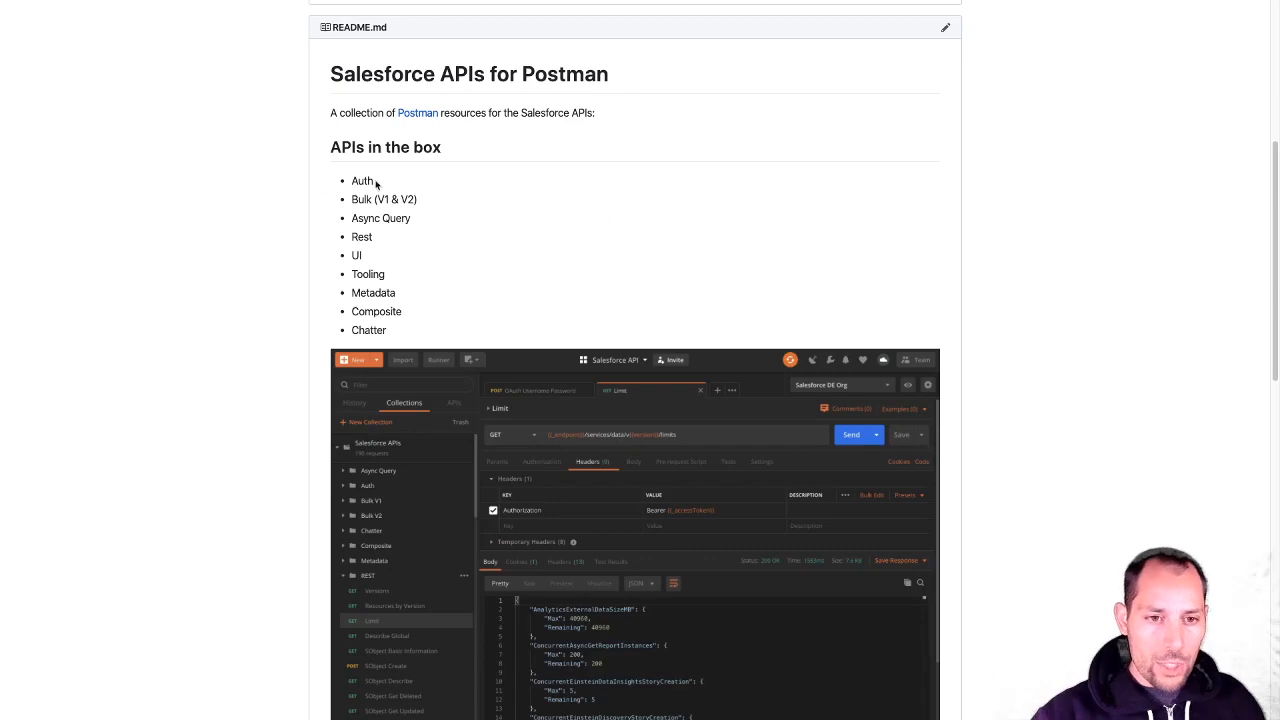
Review the Installation section of the Salesforce APIs for Postman README, including the name of the collection file
scroll(497, 376, "down", 2)
scroll(497, 376, "down", 2)
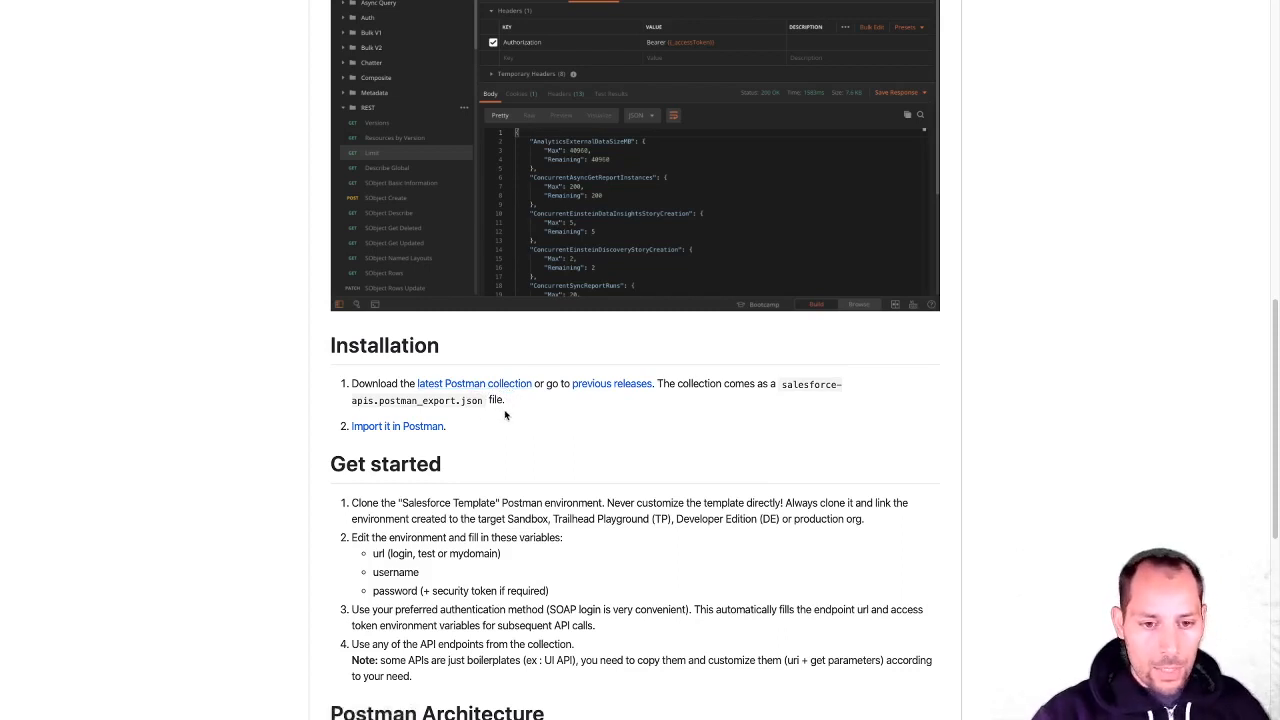
scroll(505, 412, "up", 1)
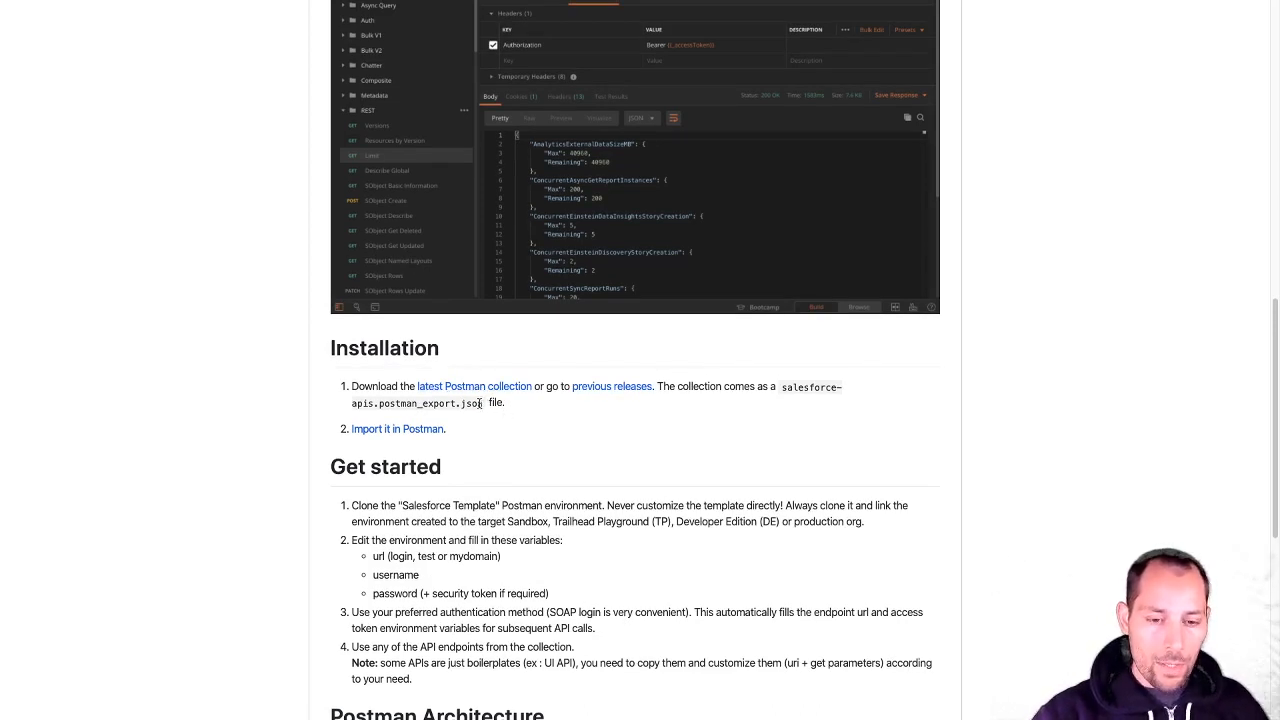
left_click_drag(484, 403, 351, 403)
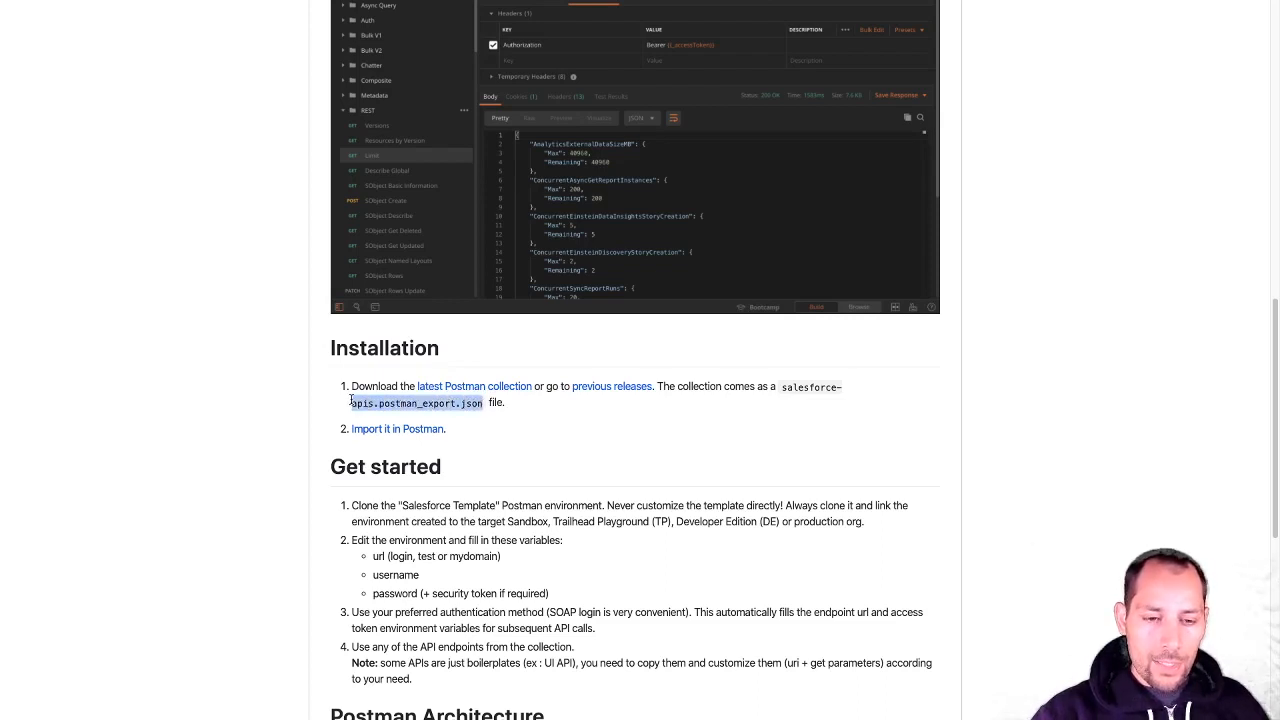
left_click(507, 408)
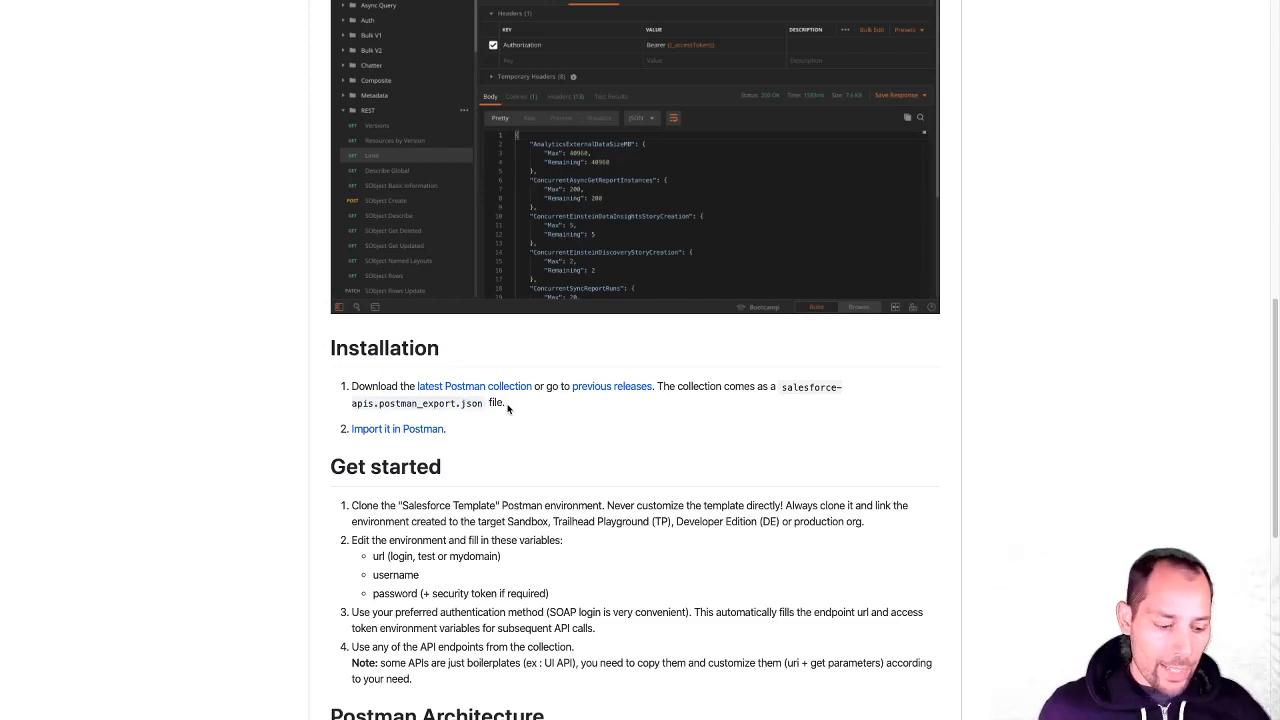
Switch to Postman and close the open GET Request
key("ctrl+Left")
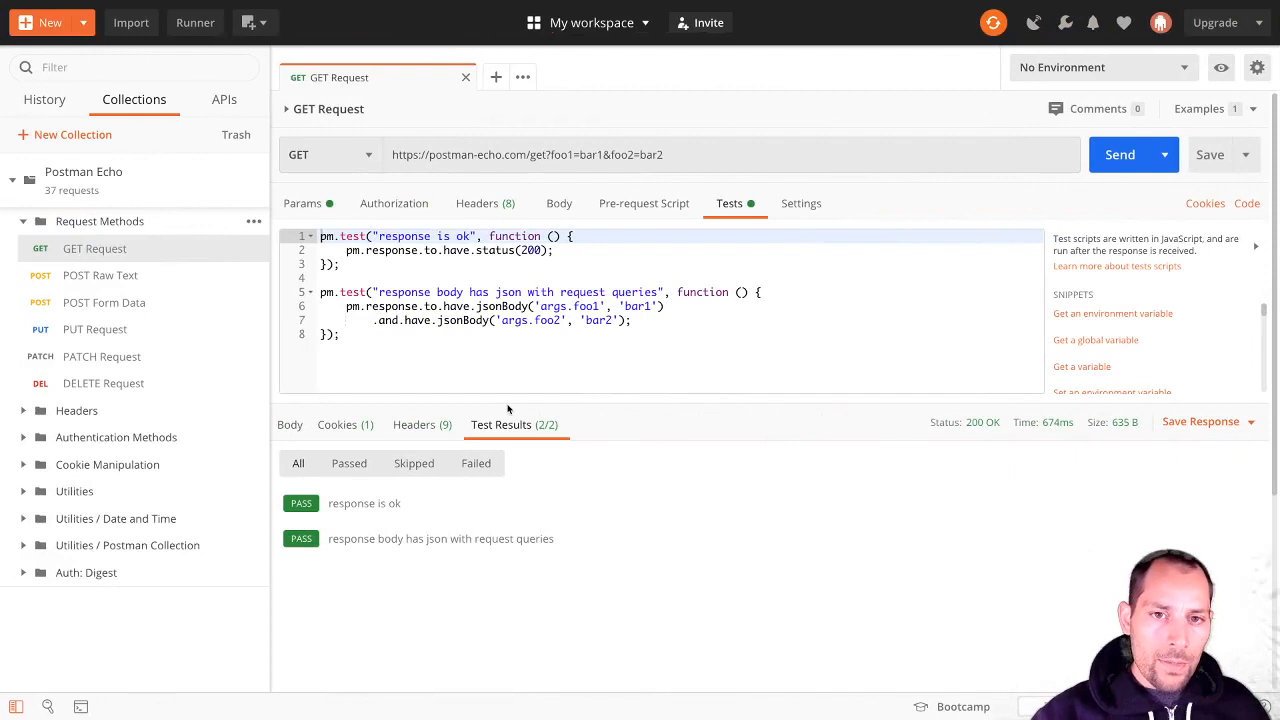
left_click(465, 78)
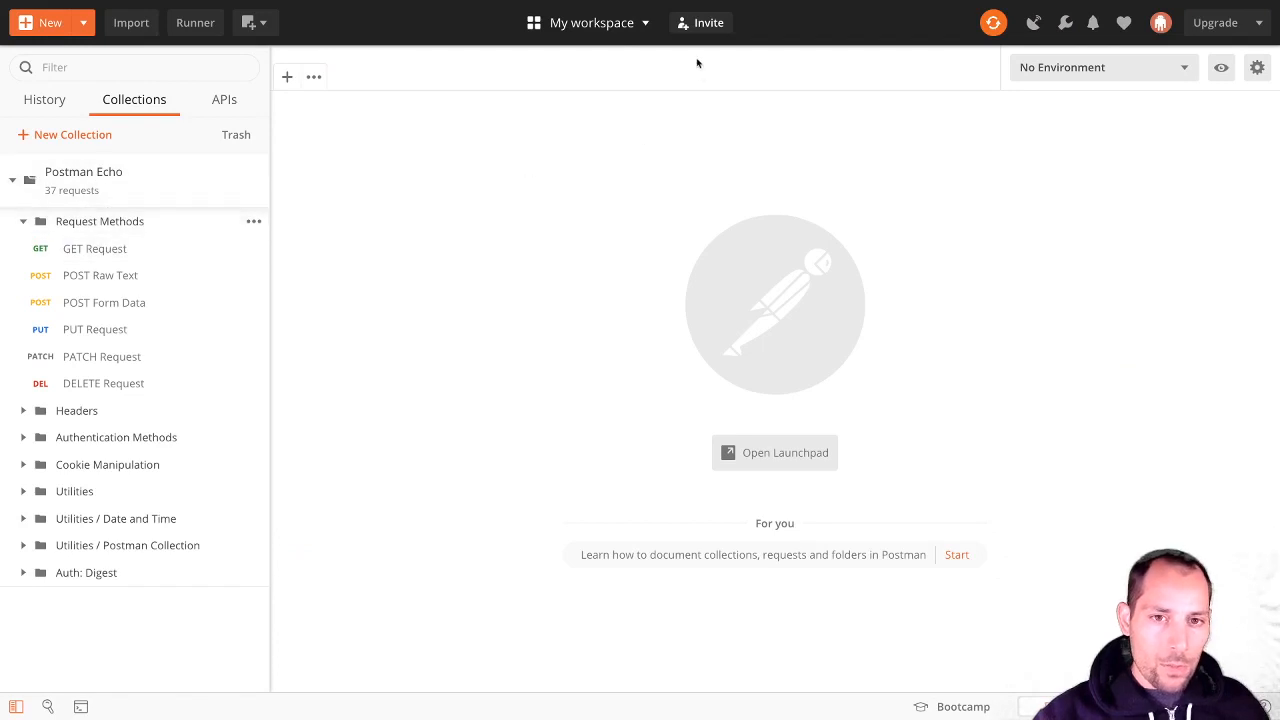
Create a new workspace named Salesforce APIs with the type Personal
left_click(583, 27)
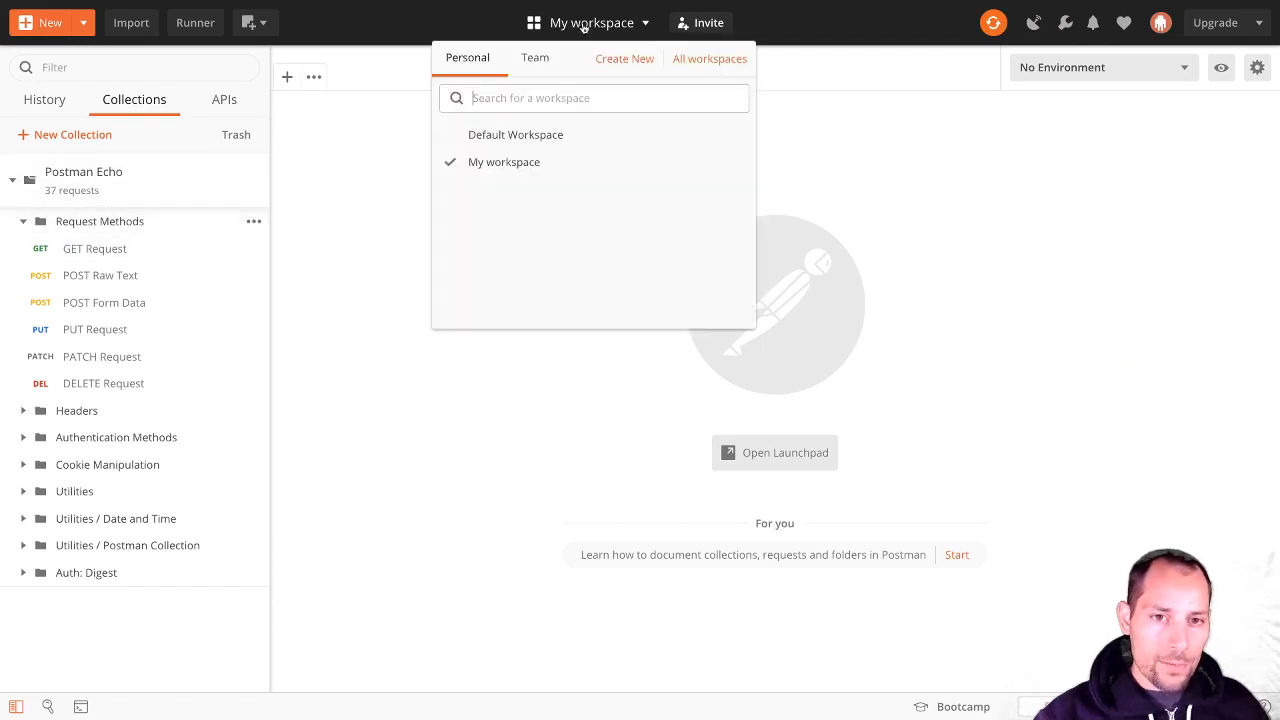
left_click(628, 60)
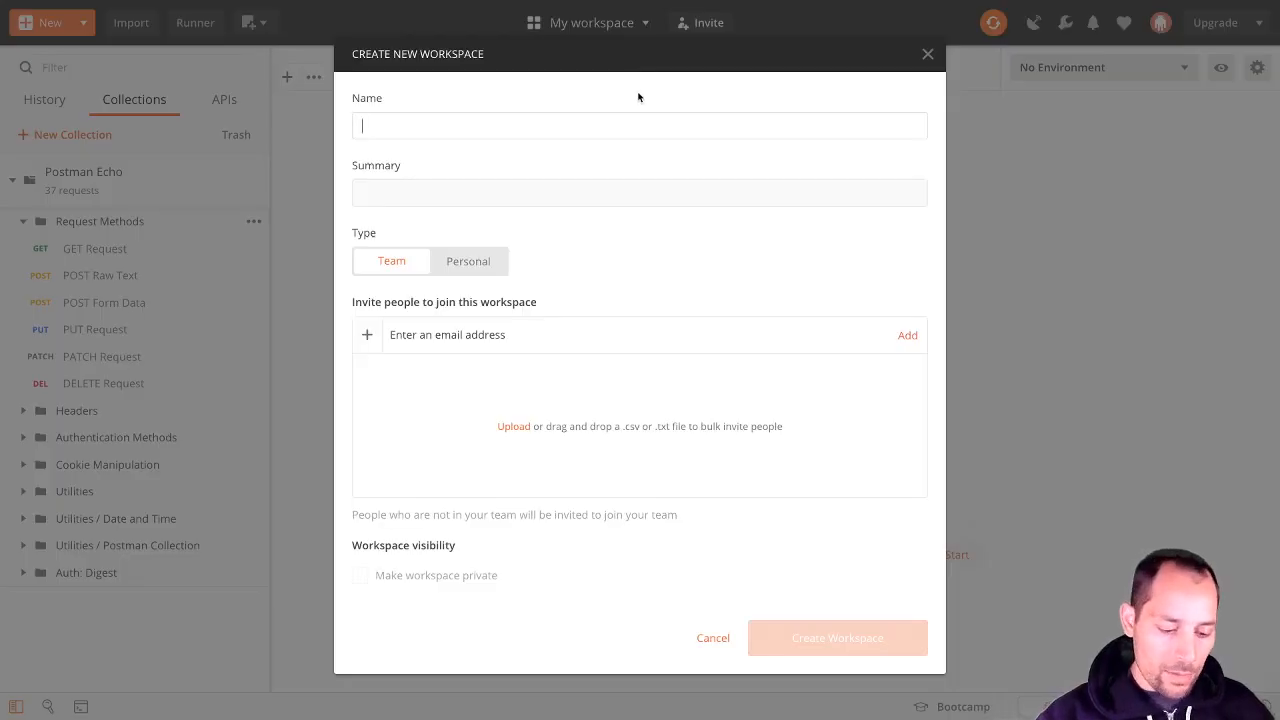
type("Sq")
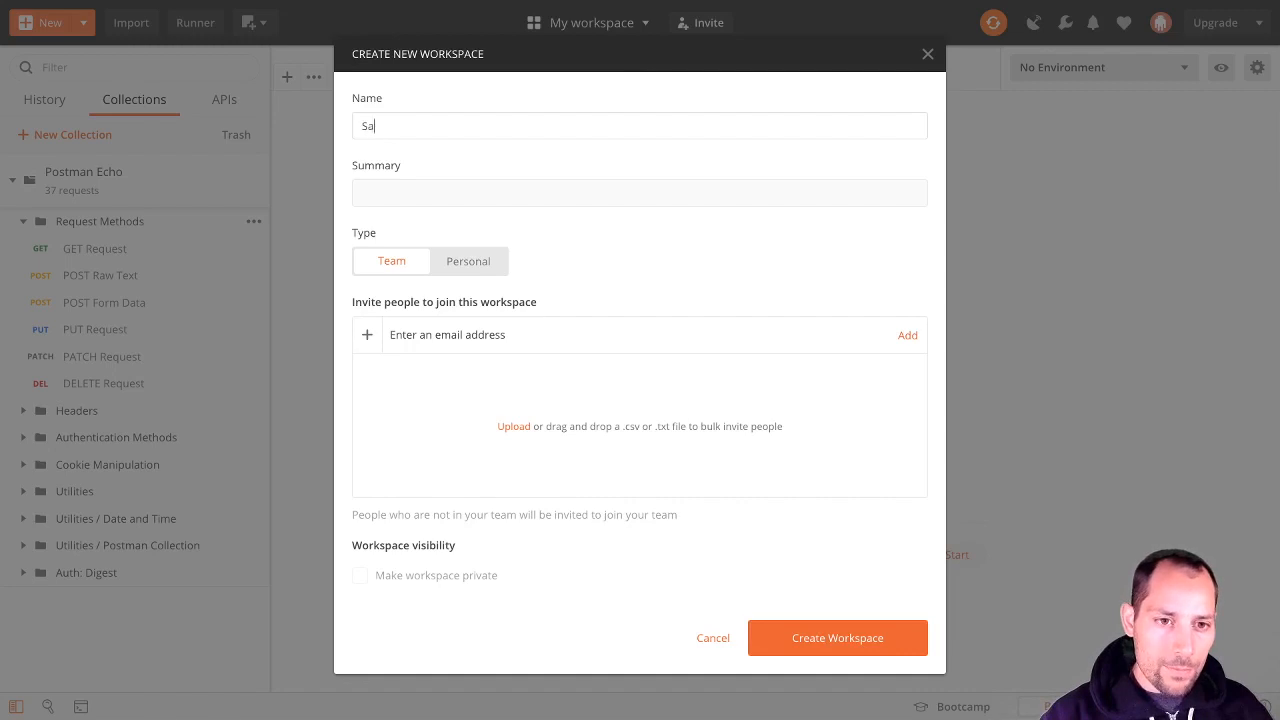
type("lesforce QP")
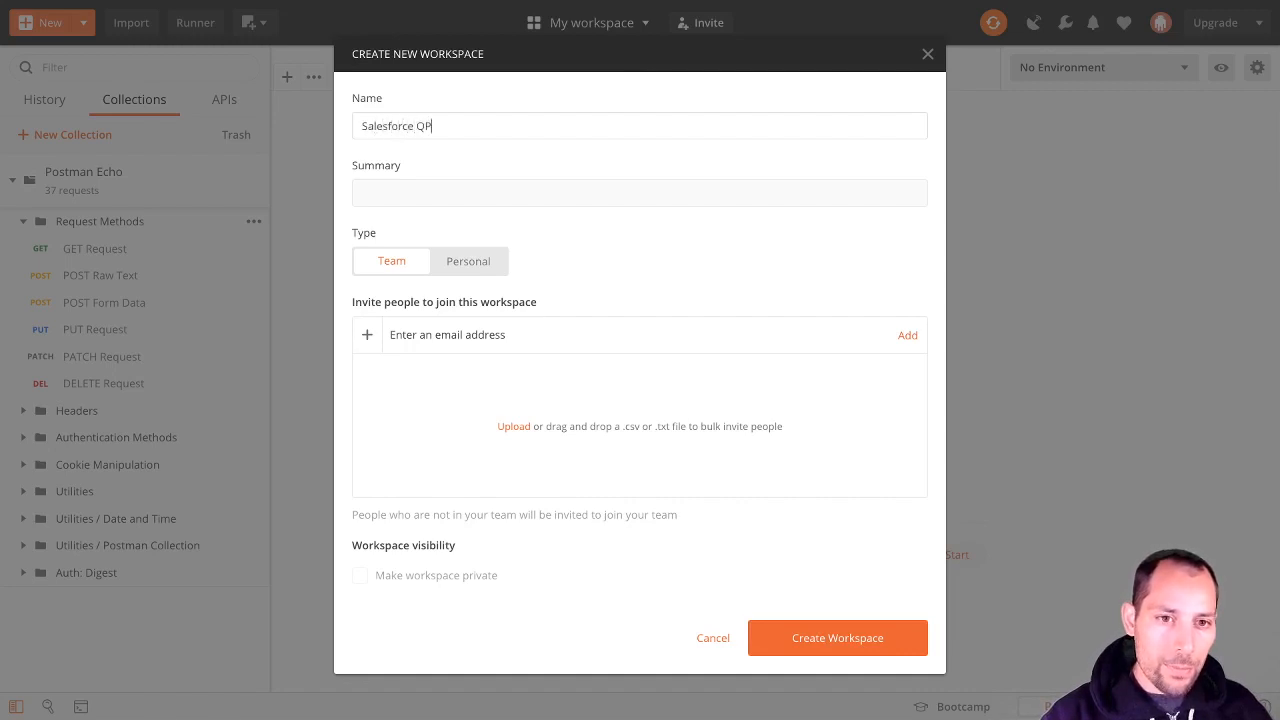
key("BackSpace")
key("BackSpace")
type("APIs")
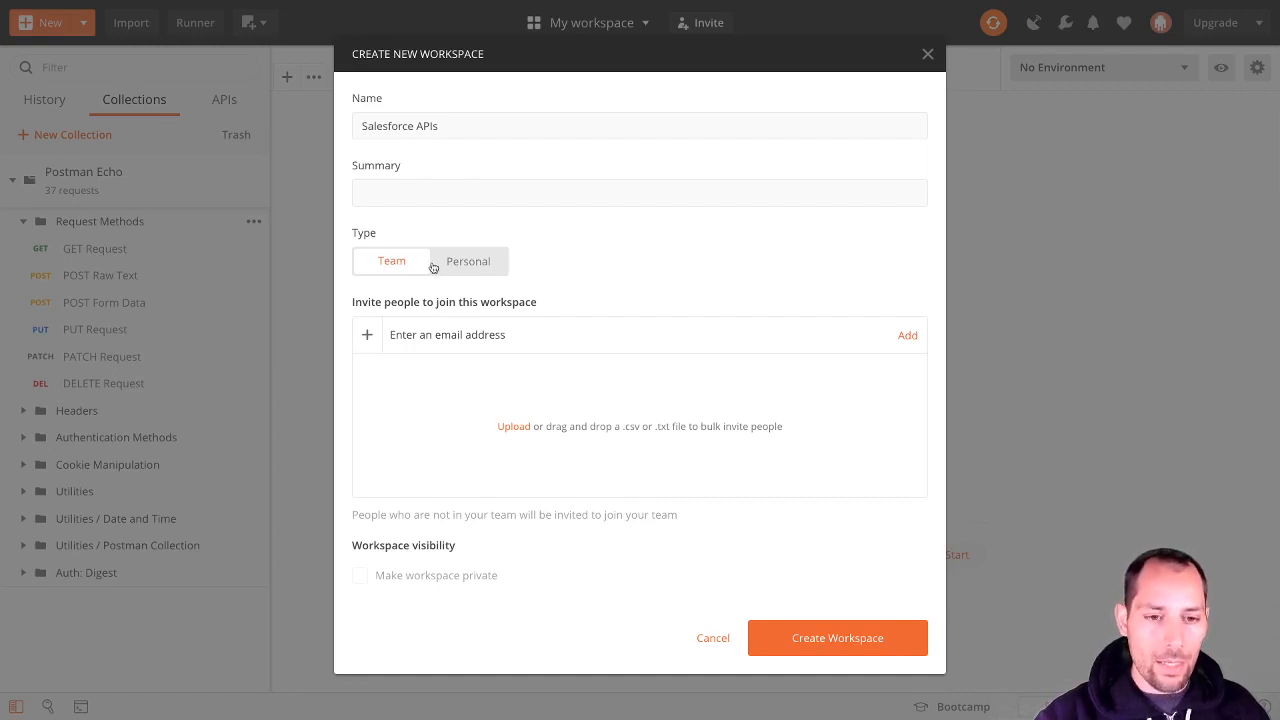
left_click(467, 260)
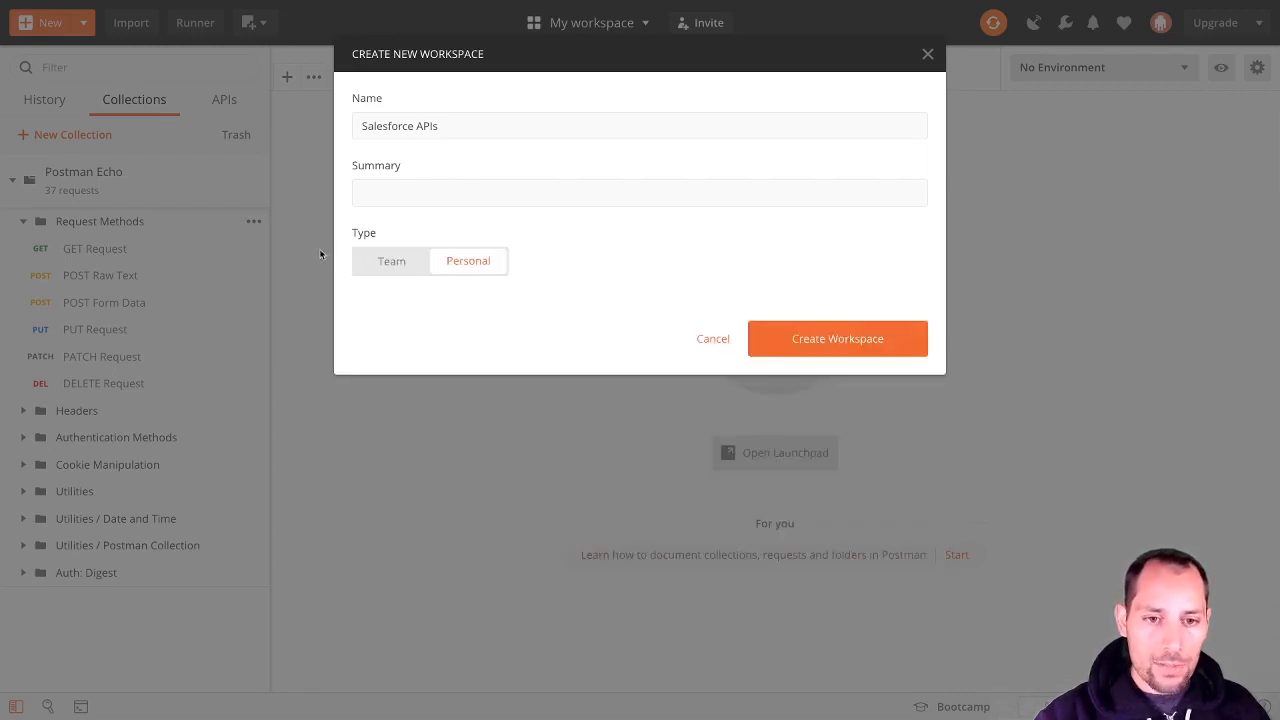
left_click(824, 336)
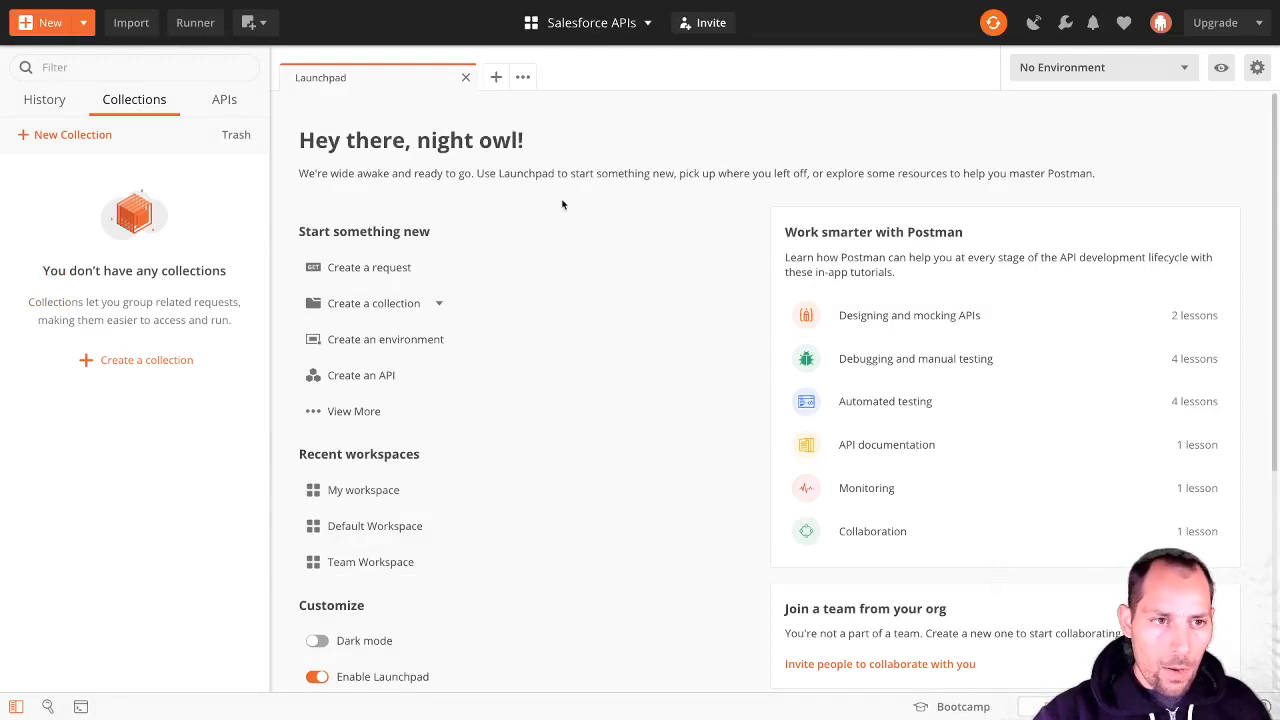
Import the salesforce-apis.postman_export.json file from the Downloads folder into the Salesforce APIs workspace
left_click(128, 28)
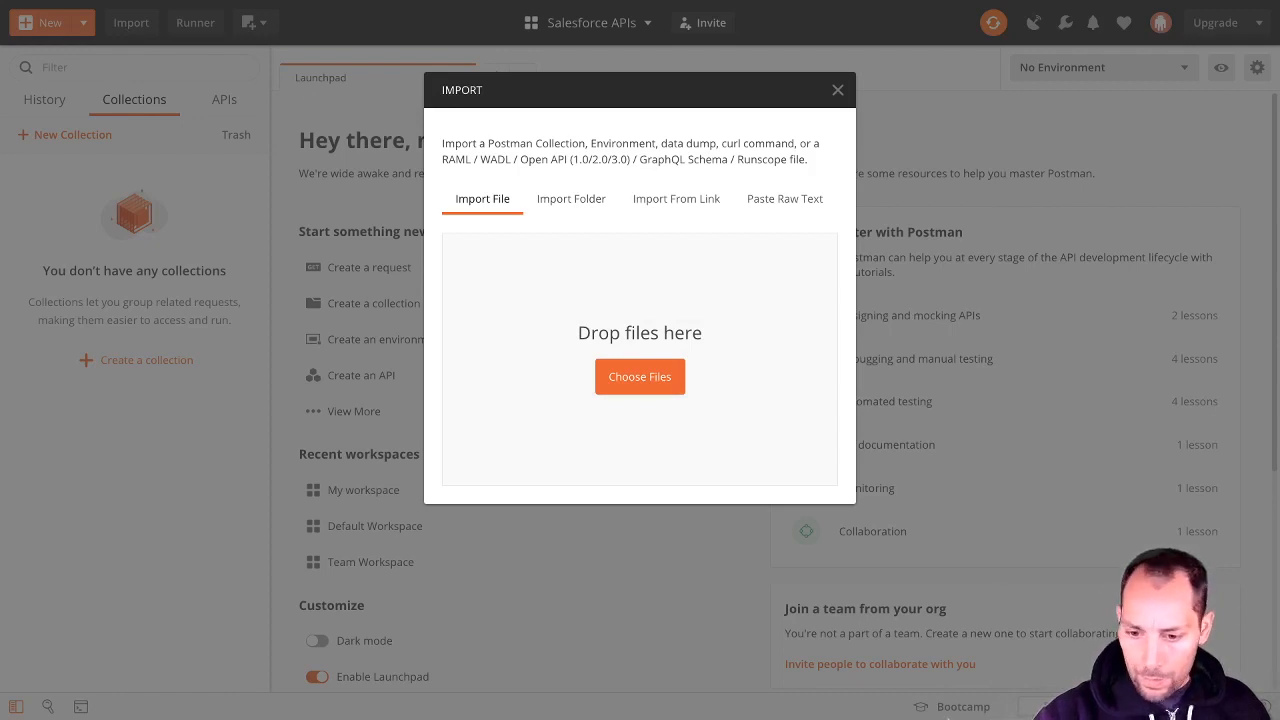
mouse_move(950, 716)
left_click(772, 700)
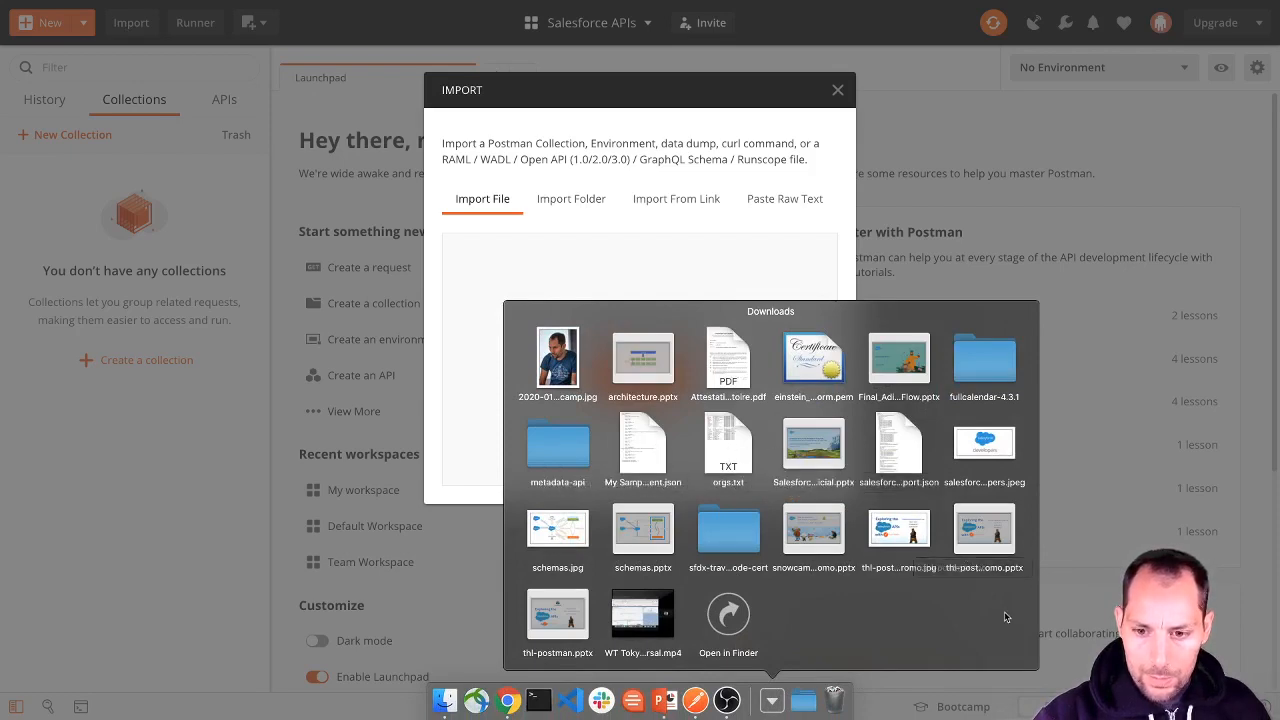
left_click_drag(897, 433, 751, 322)
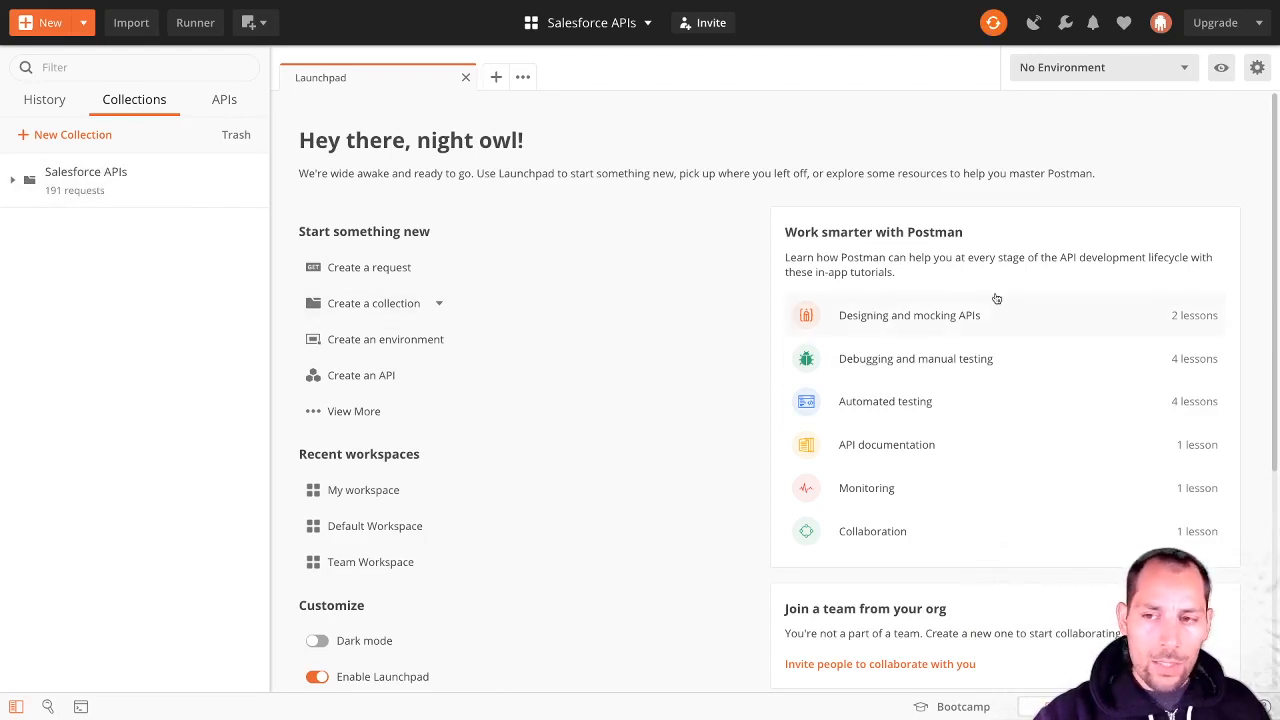
Examine the variables of the Salesforce Template Environment and leave it without updating
left_click(1255, 68)
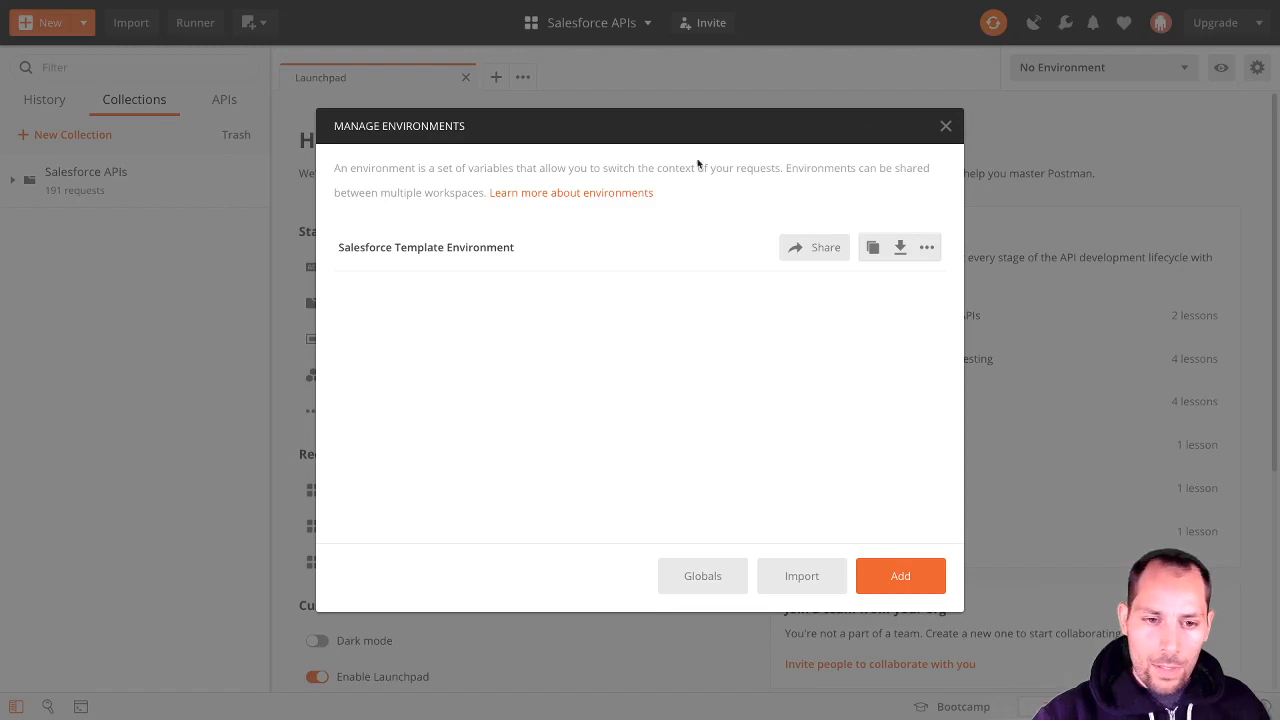
left_click(423, 255)
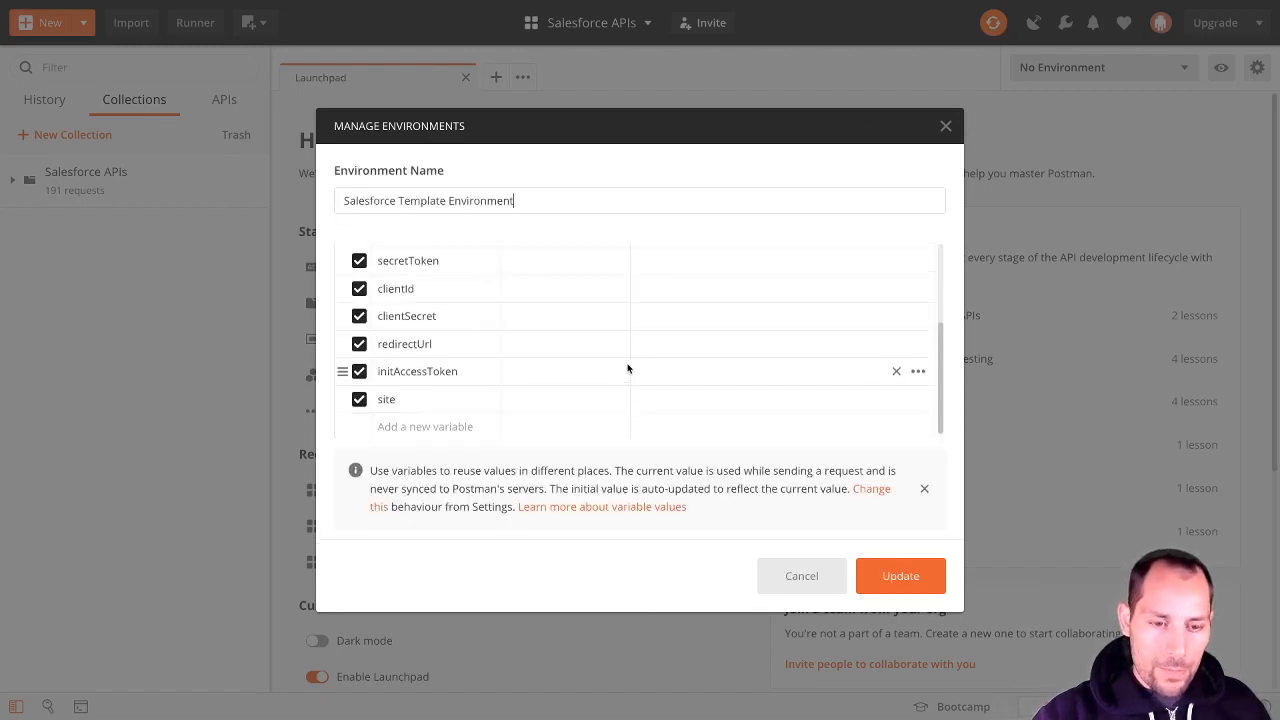
scroll(621, 360, "up", 1)
scroll(621, 360, "up", 3)
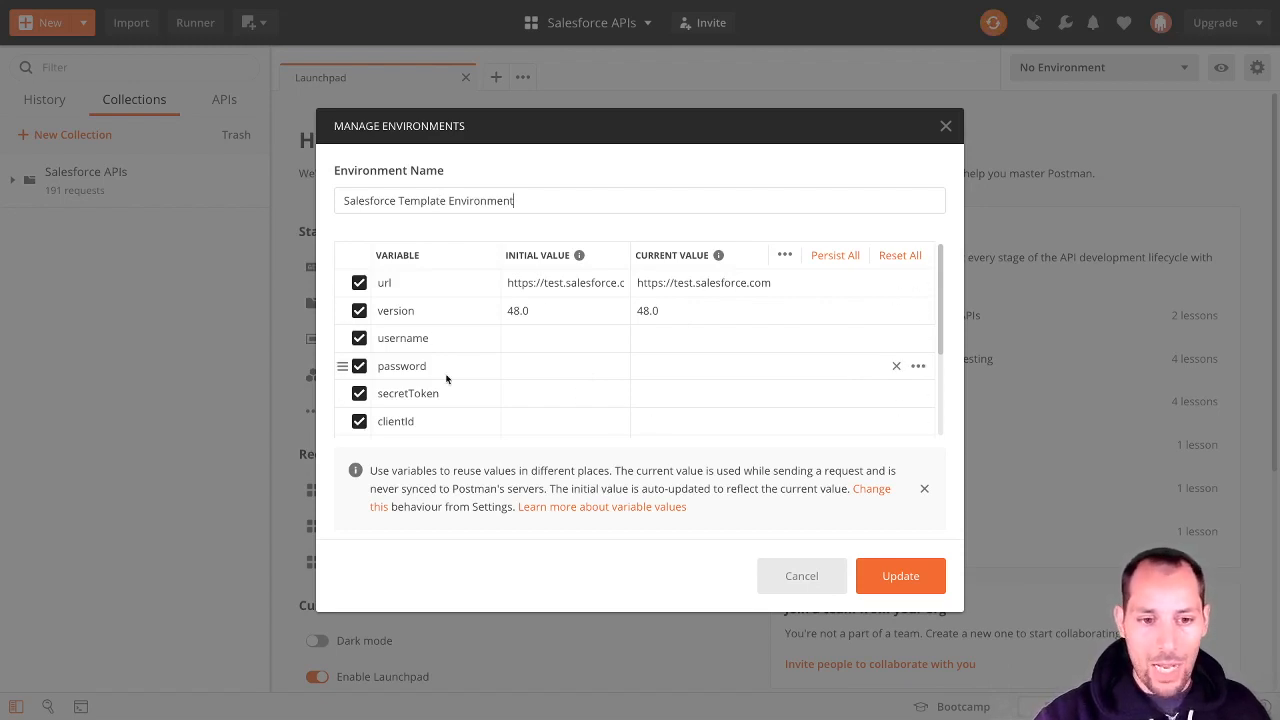
scroll(456, 394, "down", 2)
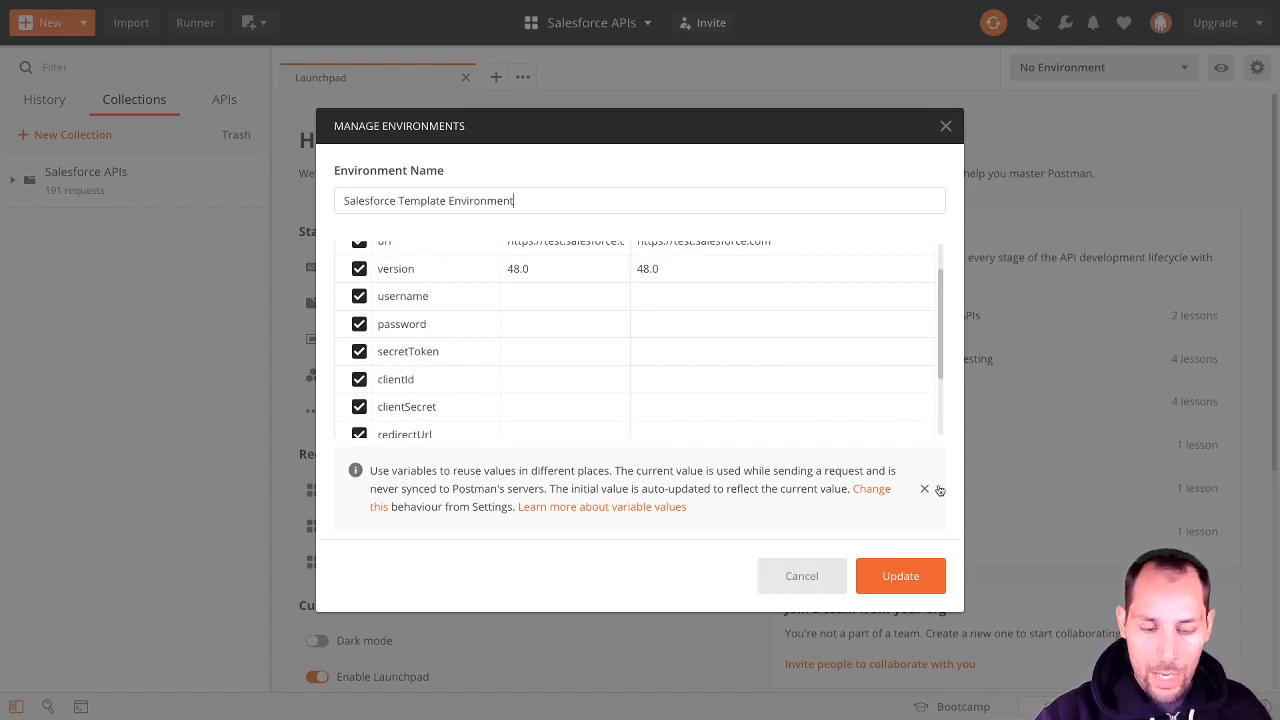
left_click(796, 590)
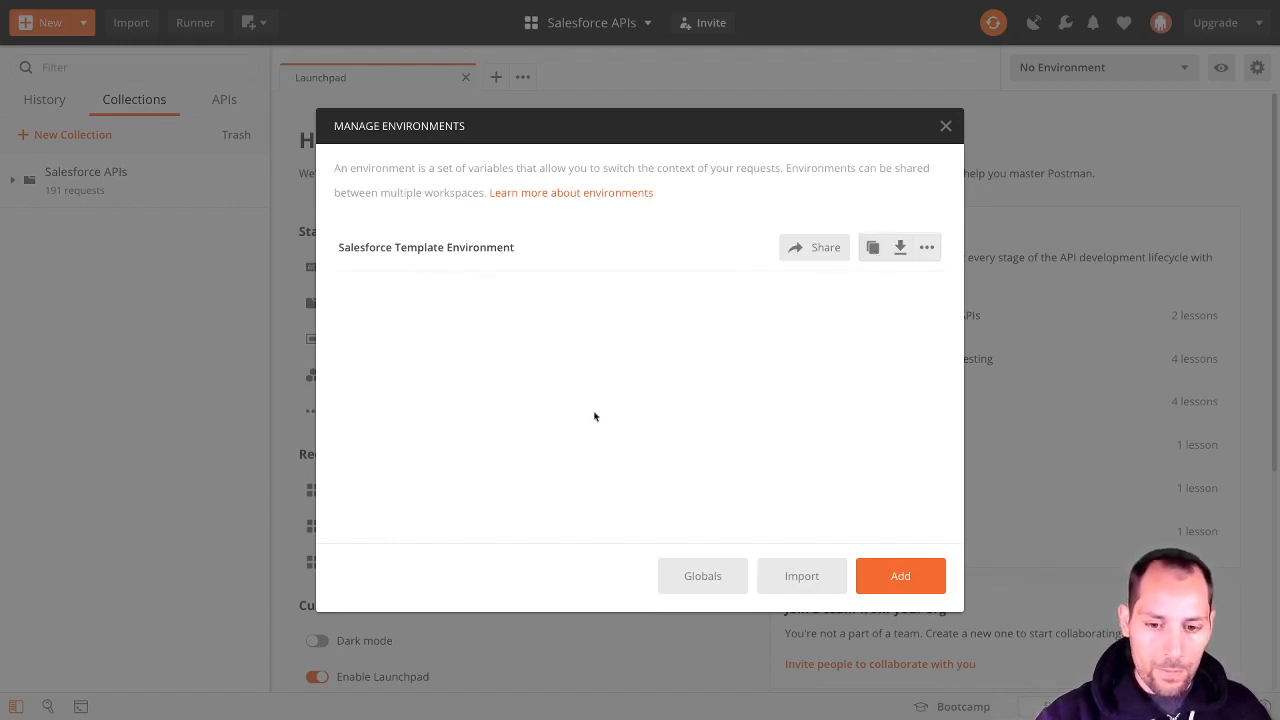
Import the environment file My Sample Org.postman_environment.json from Downloads and make My Sample Org the active environment
left_click(801, 575)
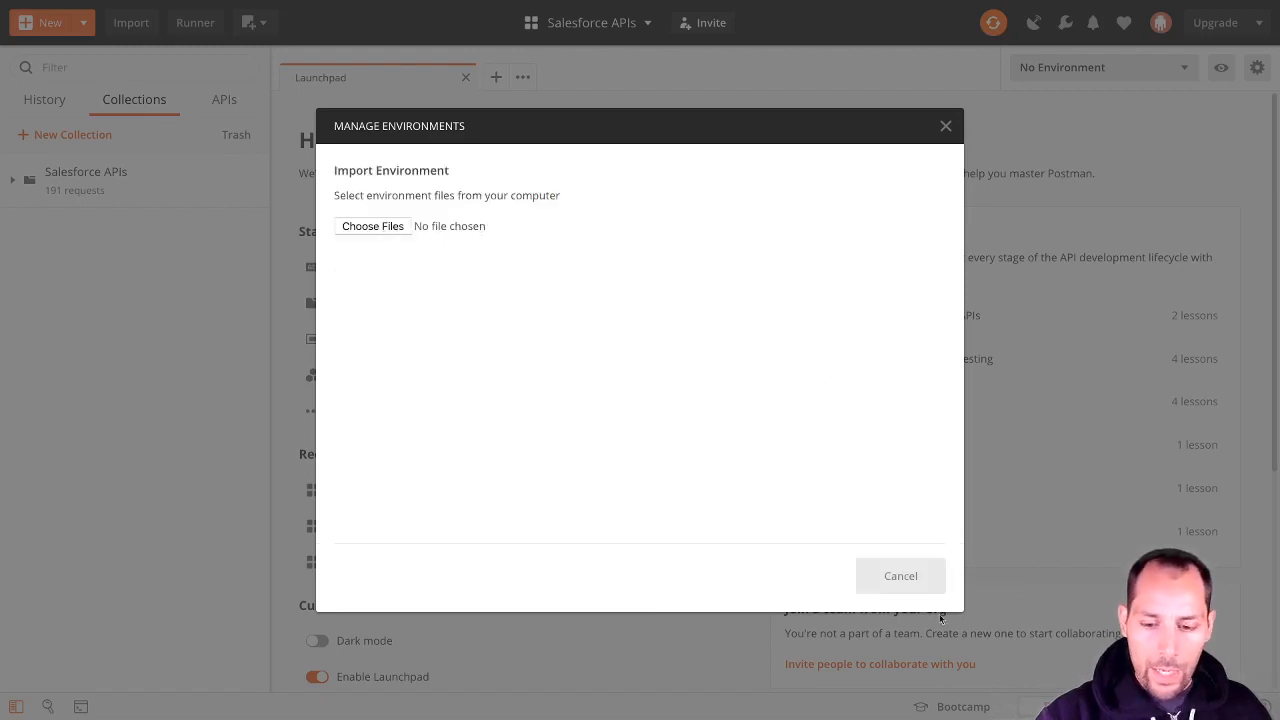
left_click(349, 219)
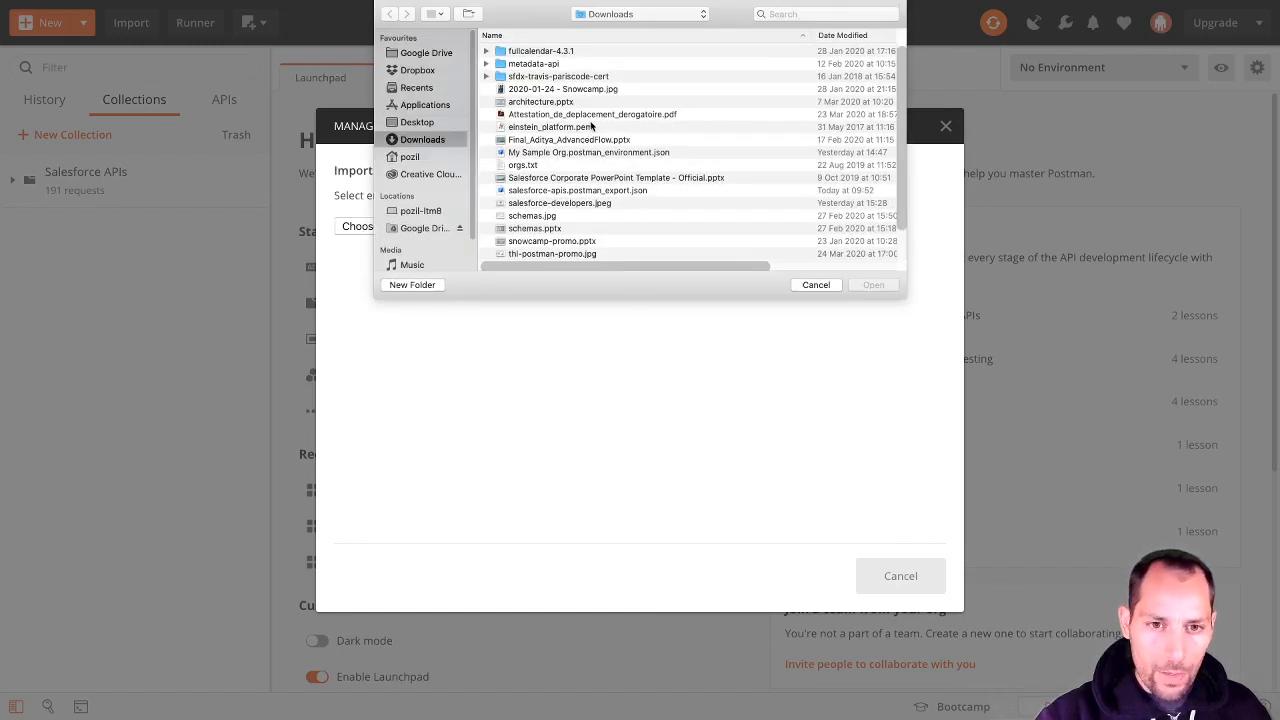
left_click(593, 153)
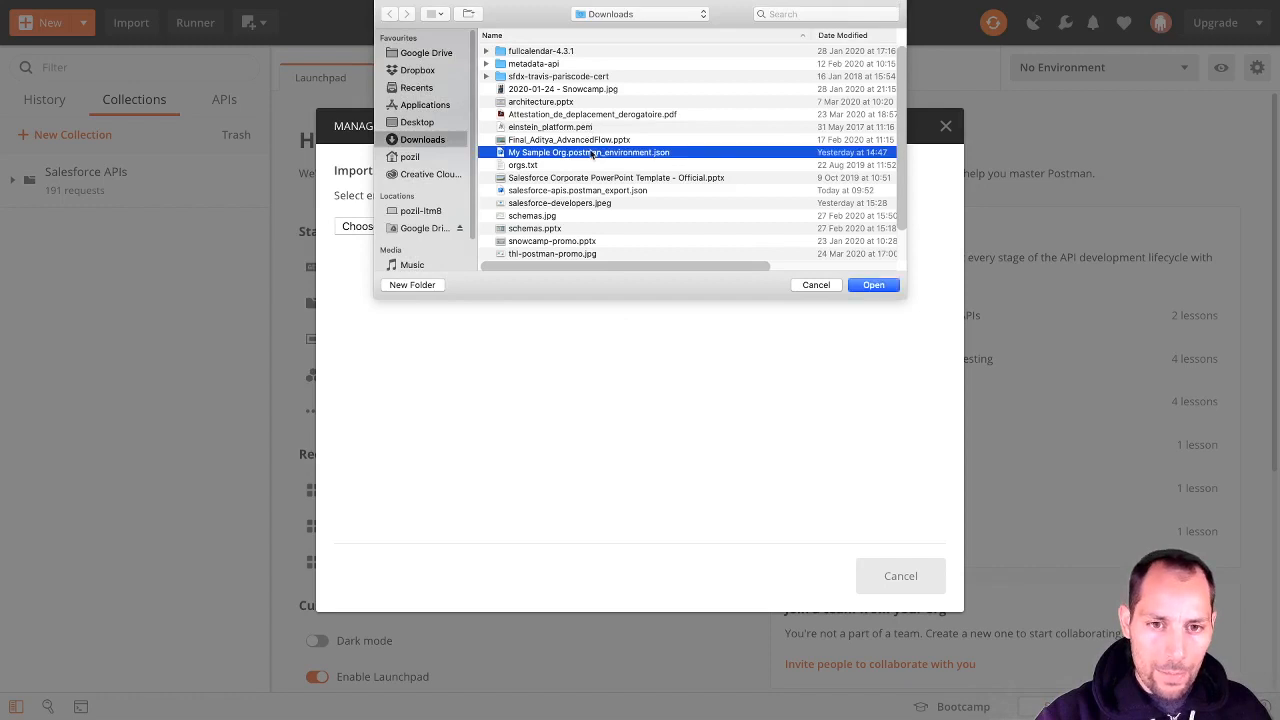
double_click(591, 153)
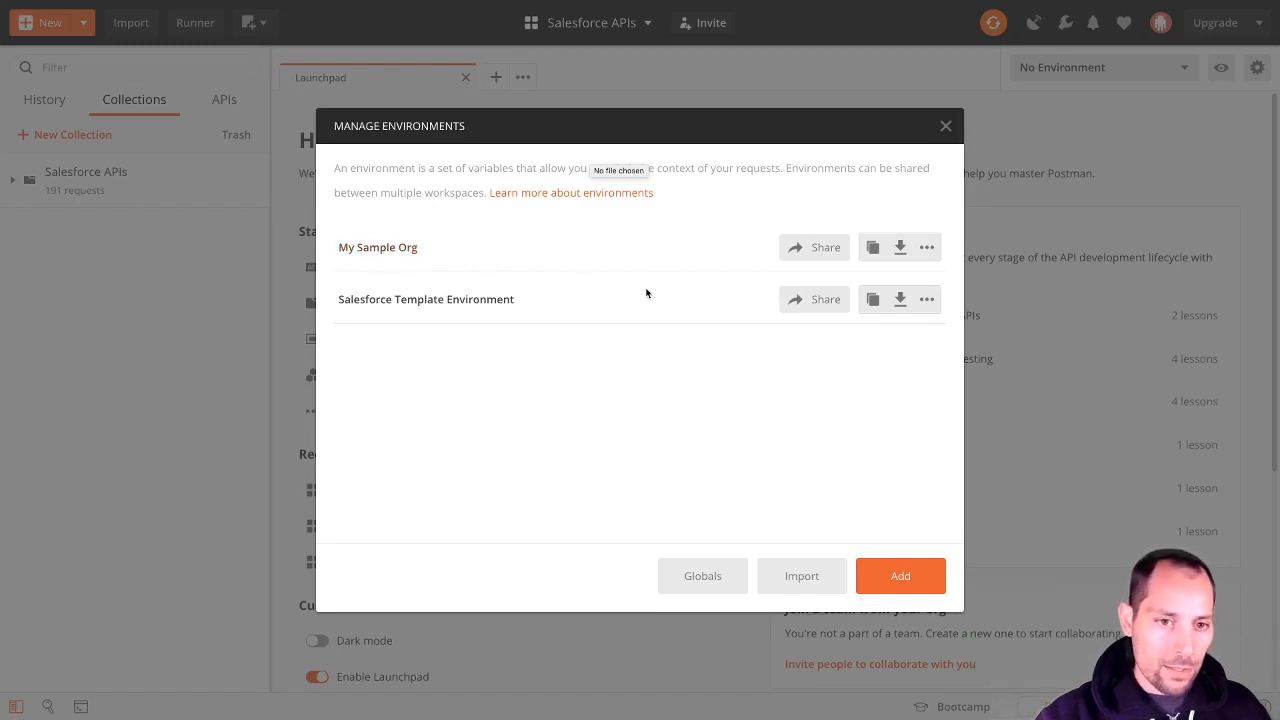
left_click(946, 127)
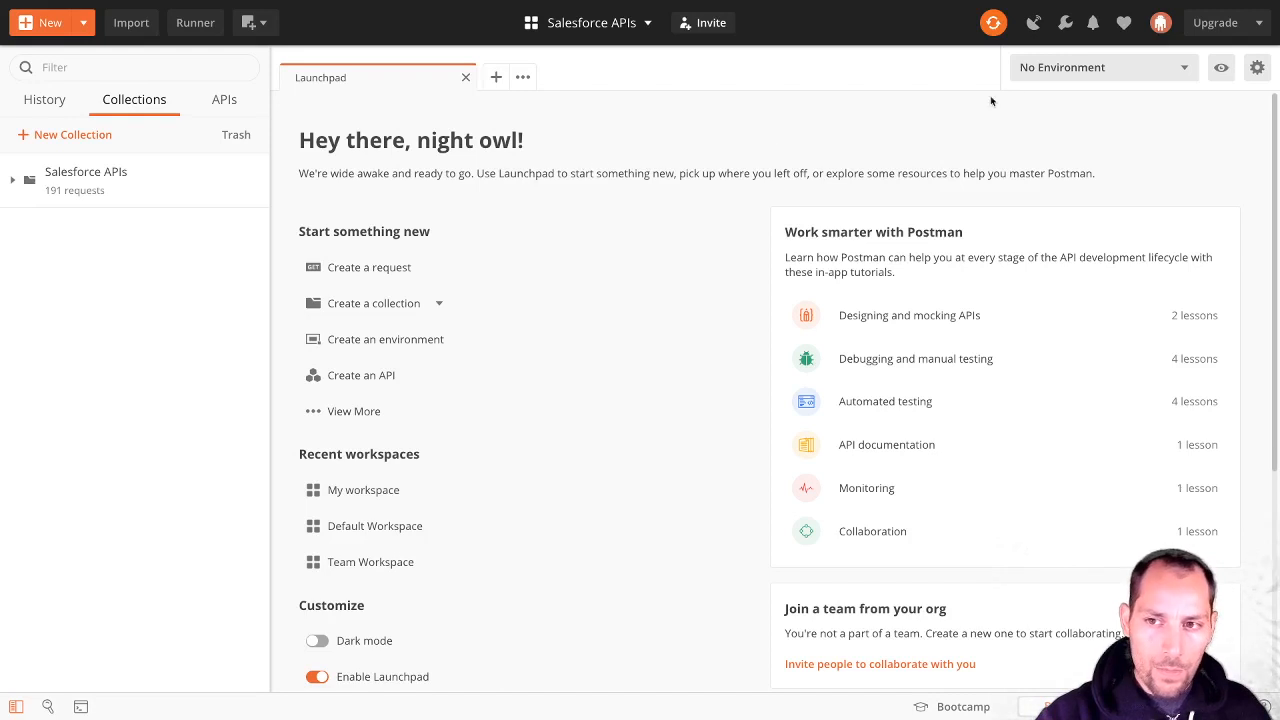
left_click(1062, 70)
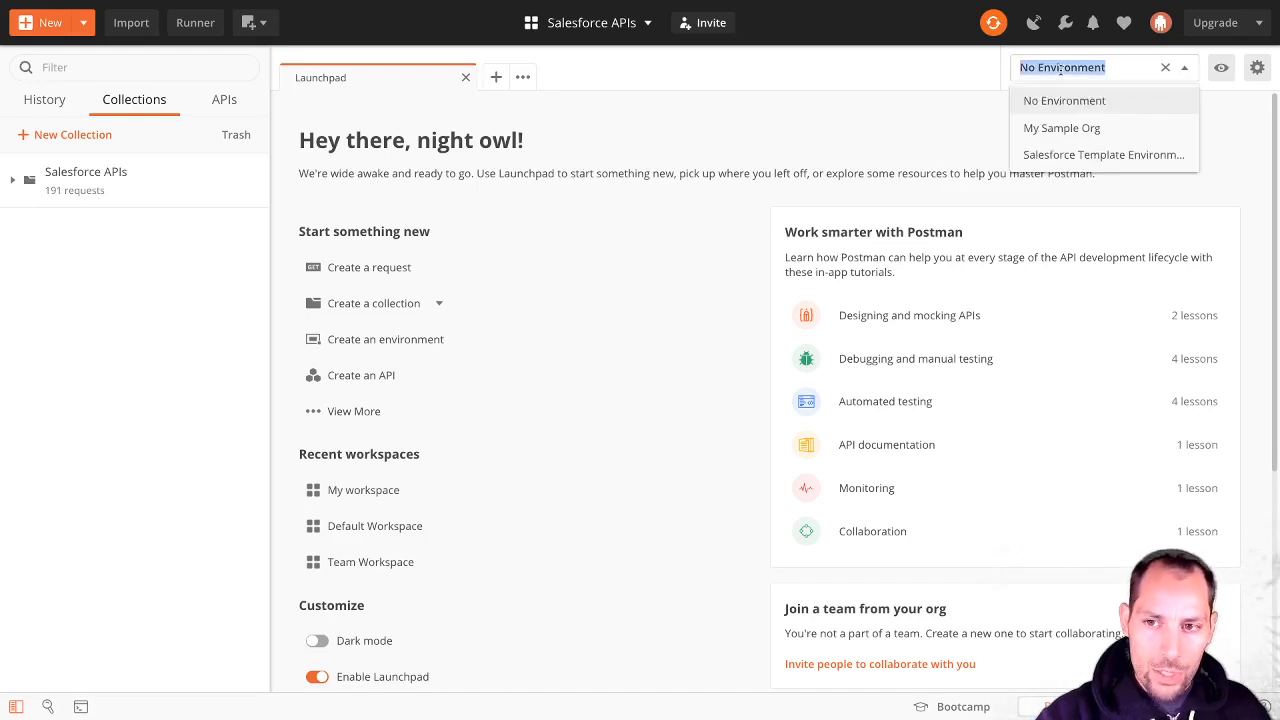
left_click(1049, 129)
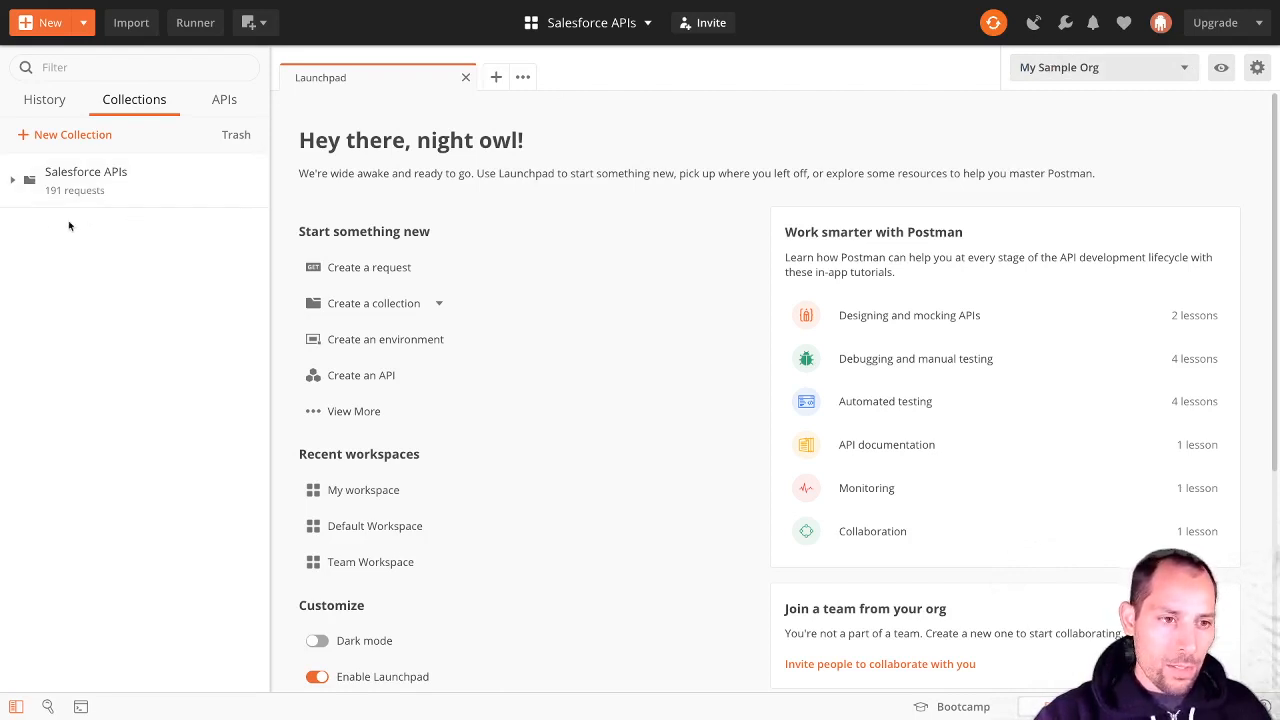
Open the SOAP Login request from the Auth folder of the Salesforce APIs collection
left_click(14, 182)
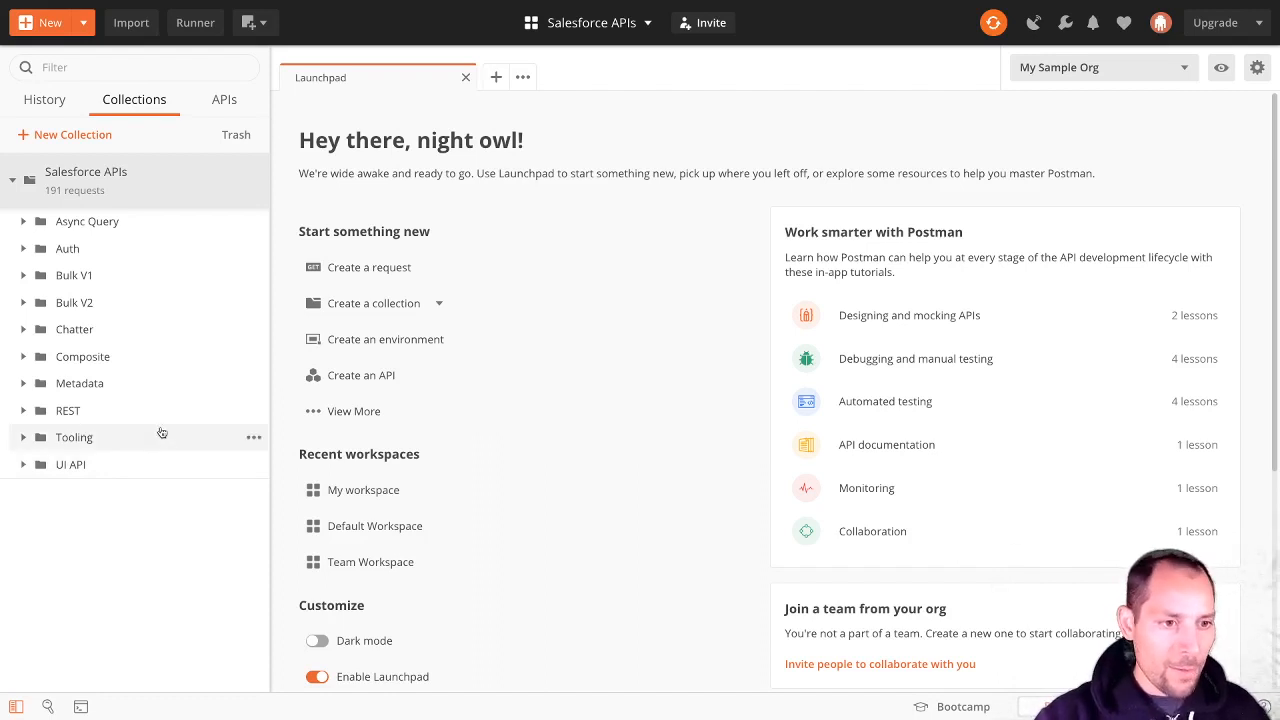
left_click(134, 251)
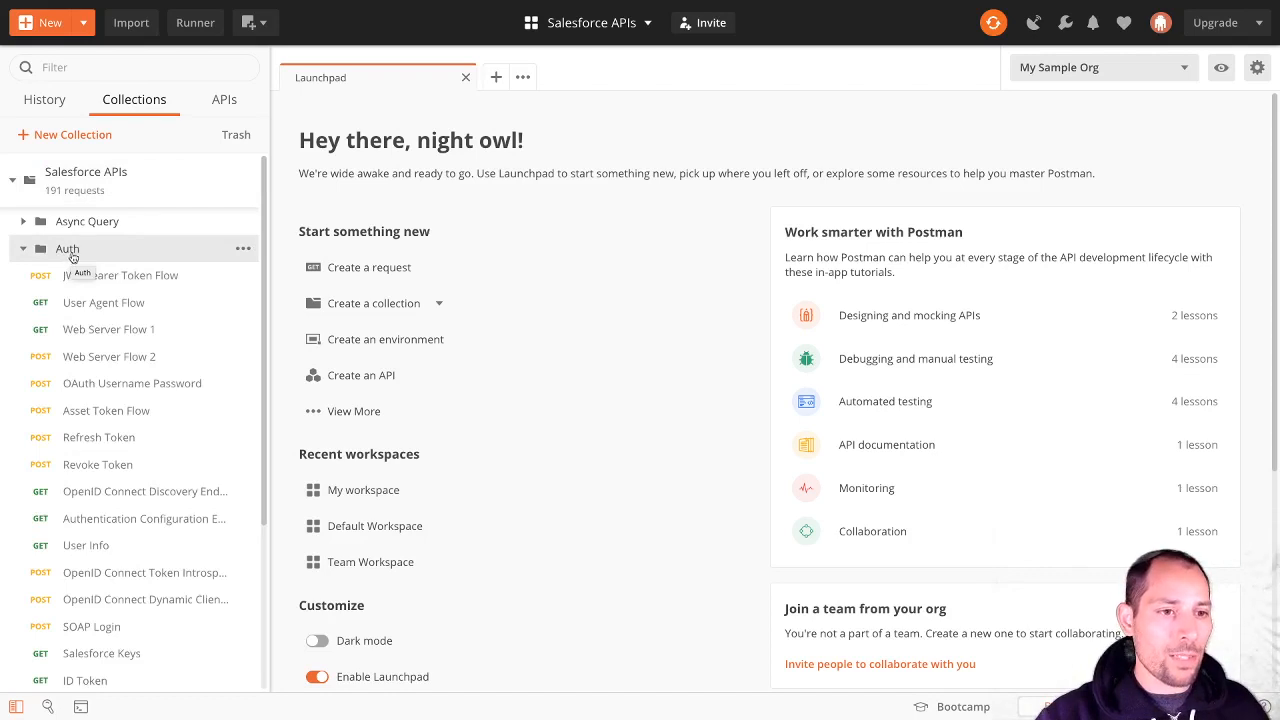
left_click_drag(75, 255, 170, 300)
scroll(168, 302, "down", 1)
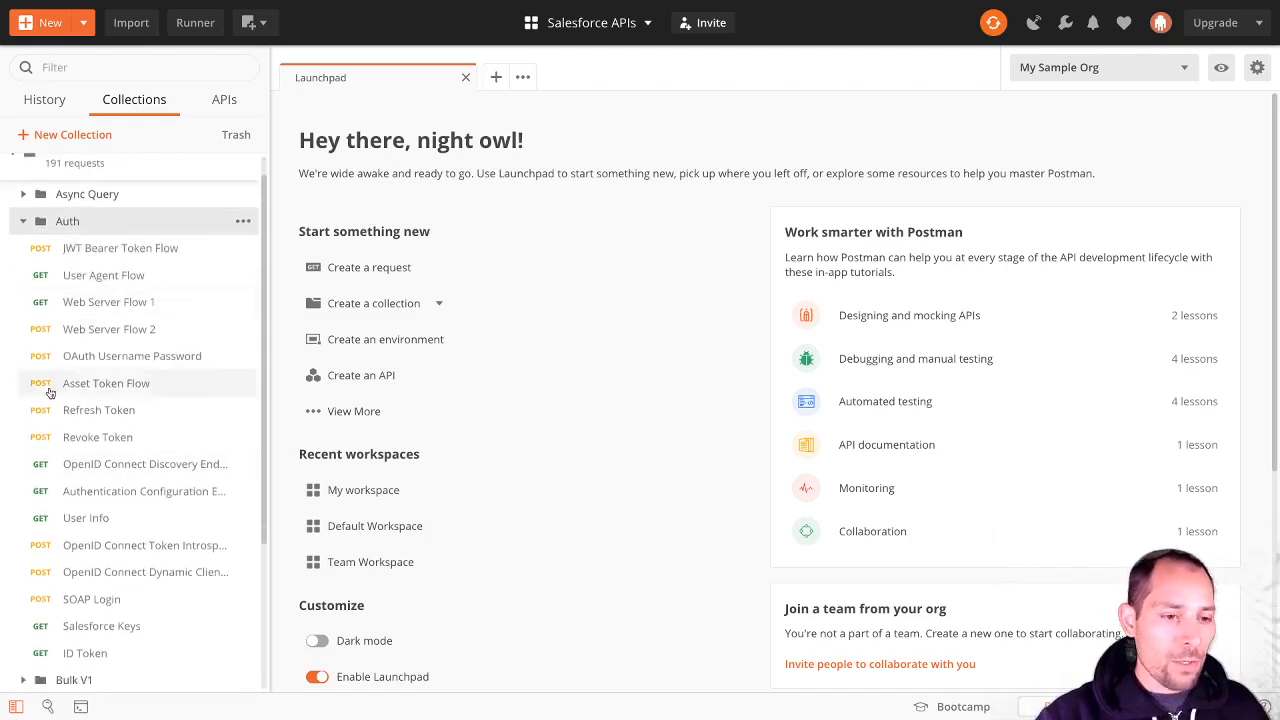
scroll(74, 461, "down", 1)
scroll(134, 494, "down", 1)
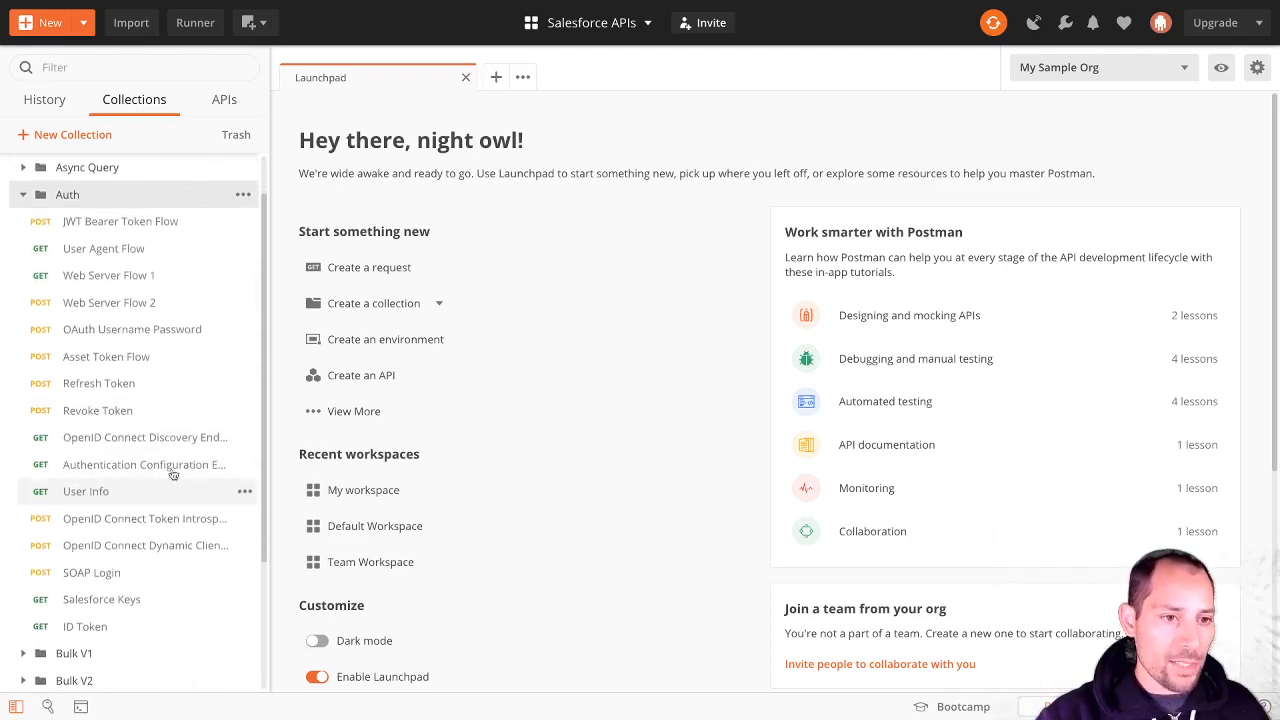
scroll(155, 480, "down", 1)
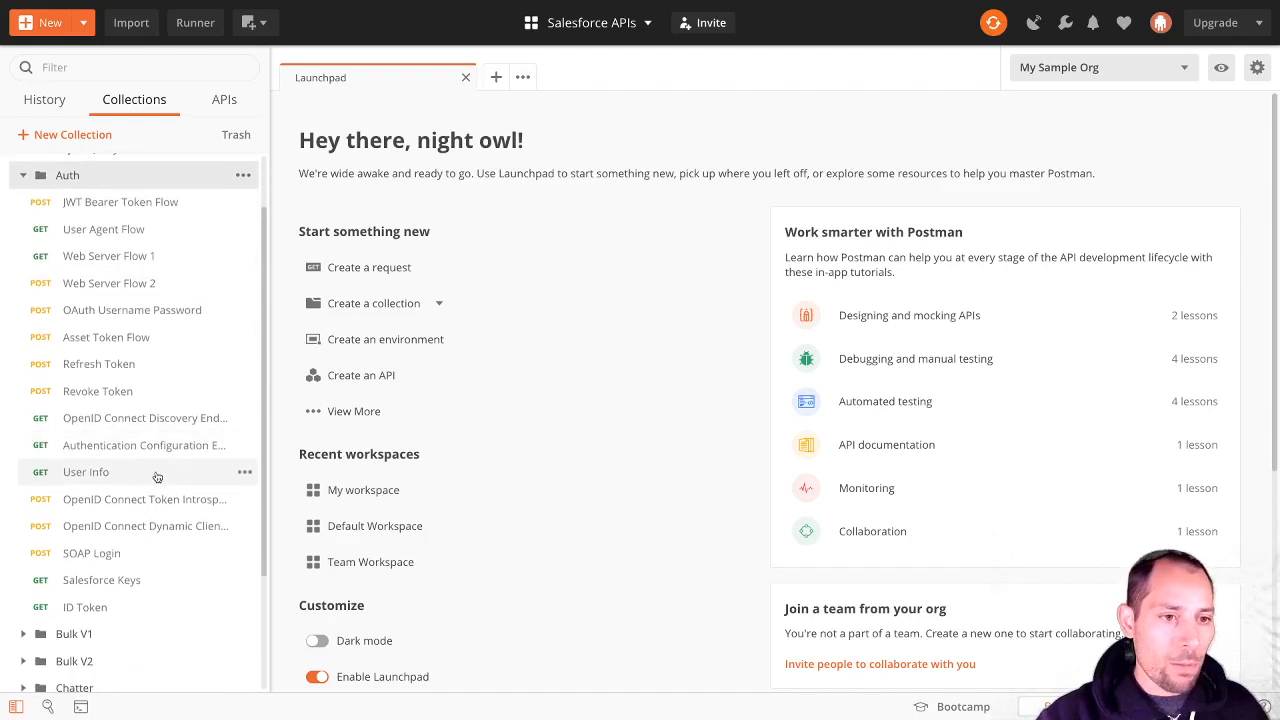
scroll(157, 477, "down", 1)
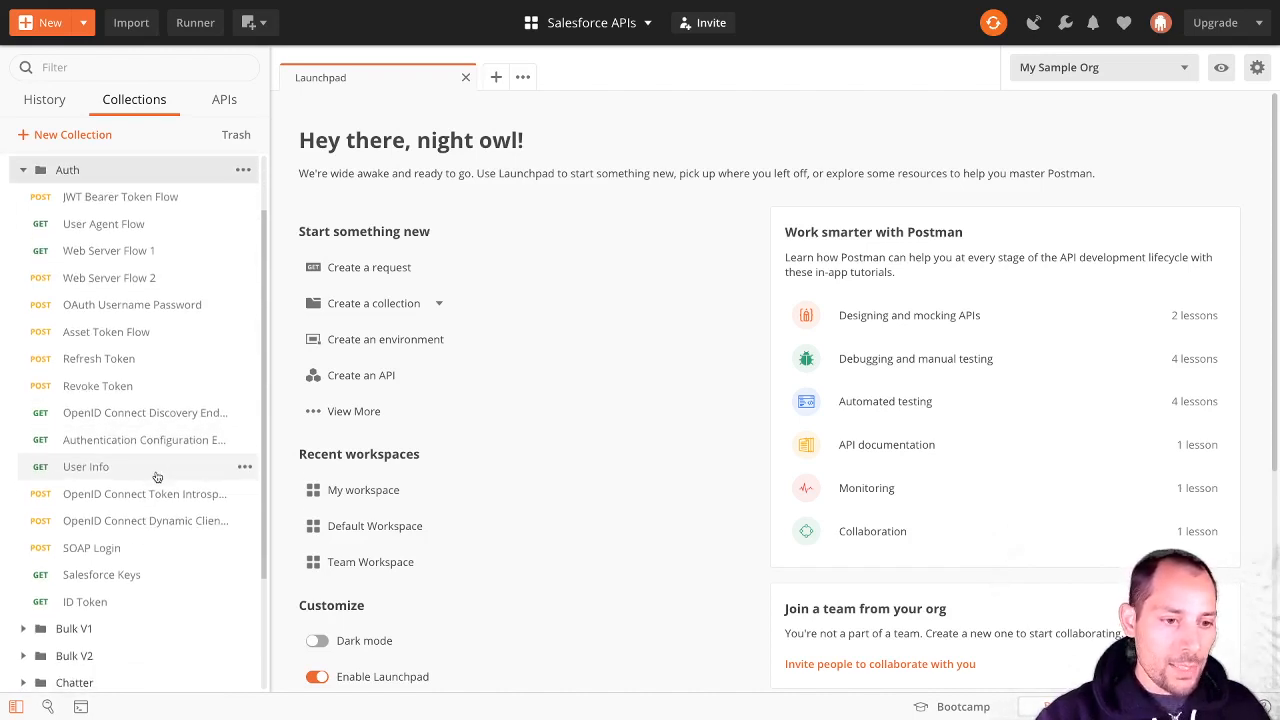
left_click(78, 547)
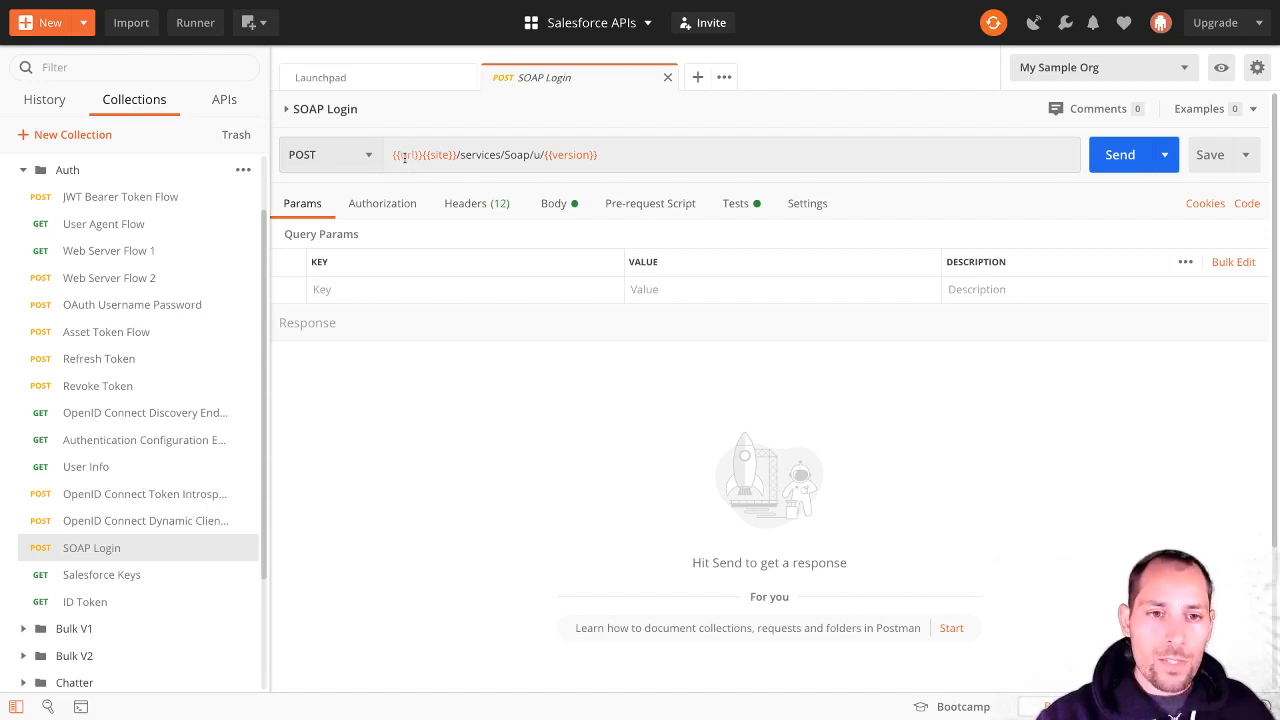
Inspect the url variable in the SOAP Login request address and review the request headers with the auto-generated ones hidden
mouse_move(405, 157)
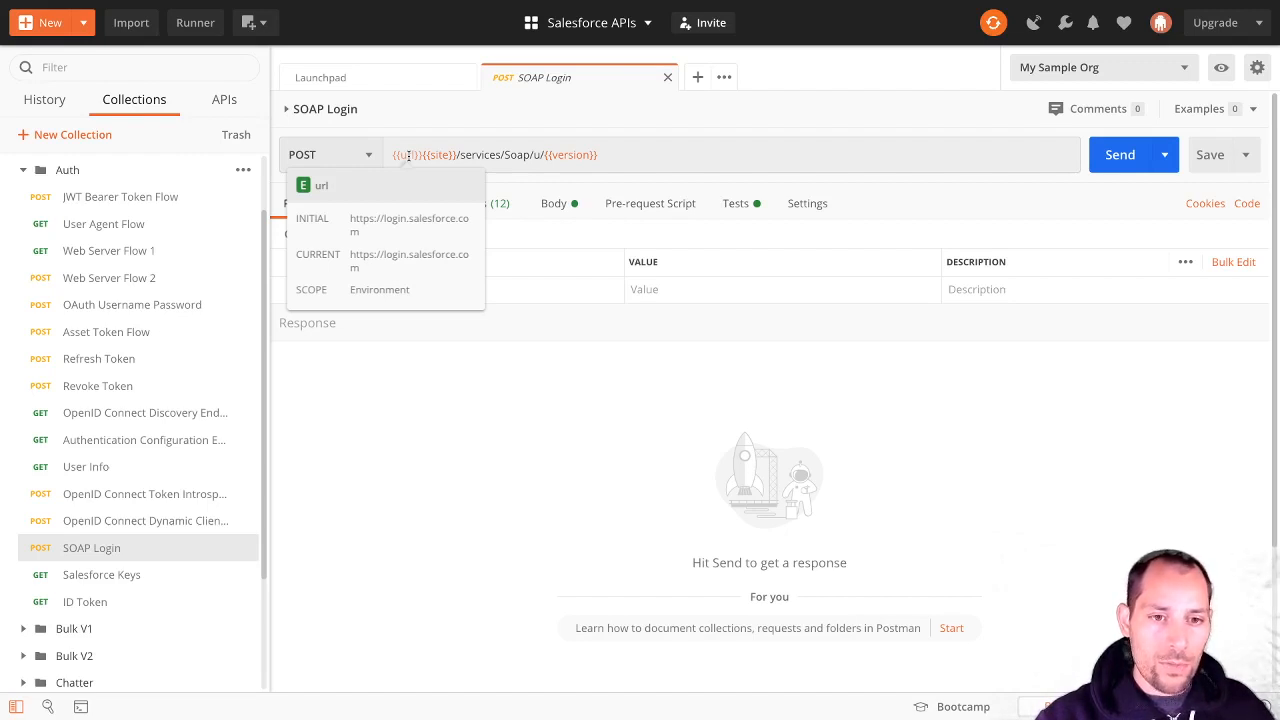
left_click(408, 155)
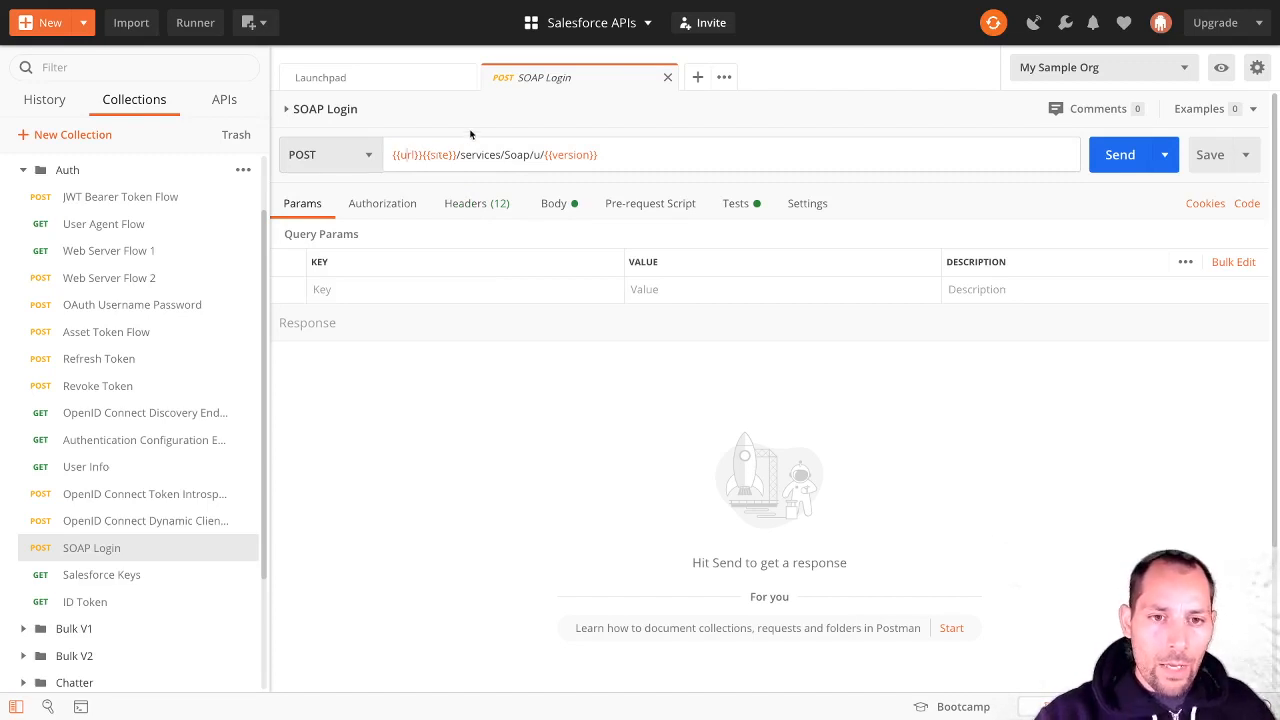
mouse_move(580, 150)
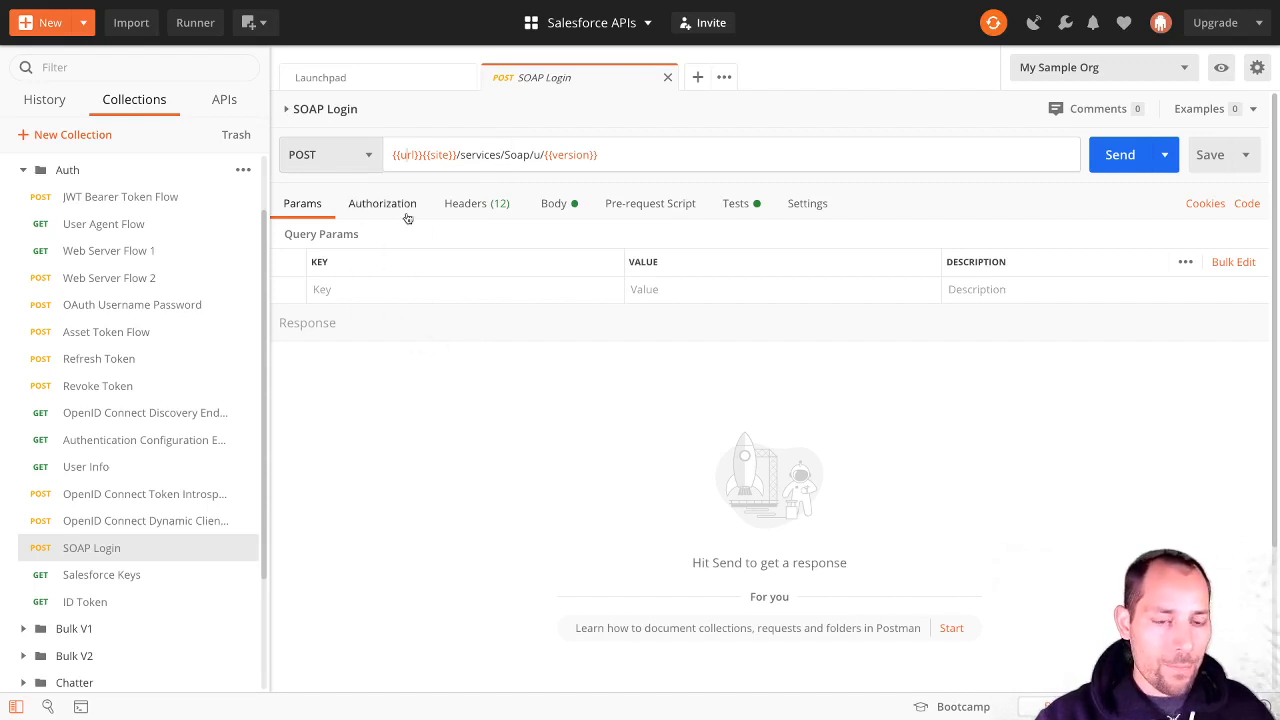
left_click(465, 206)
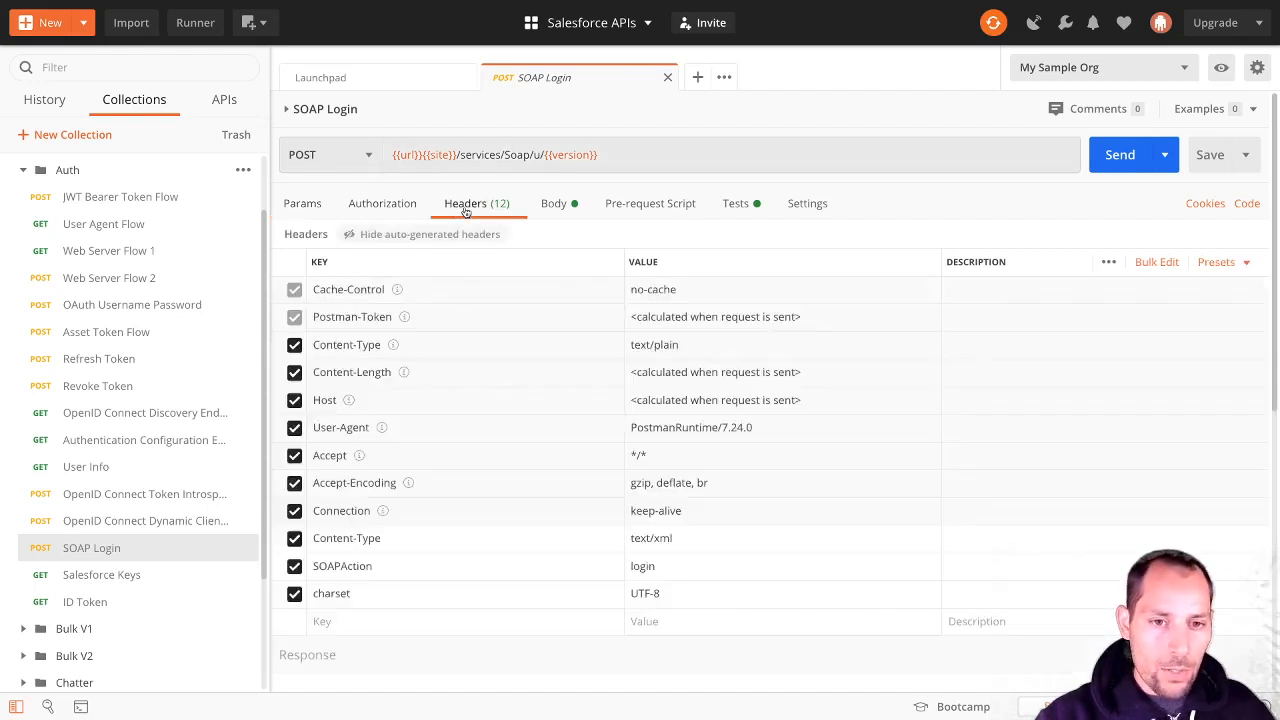
left_click(355, 236)
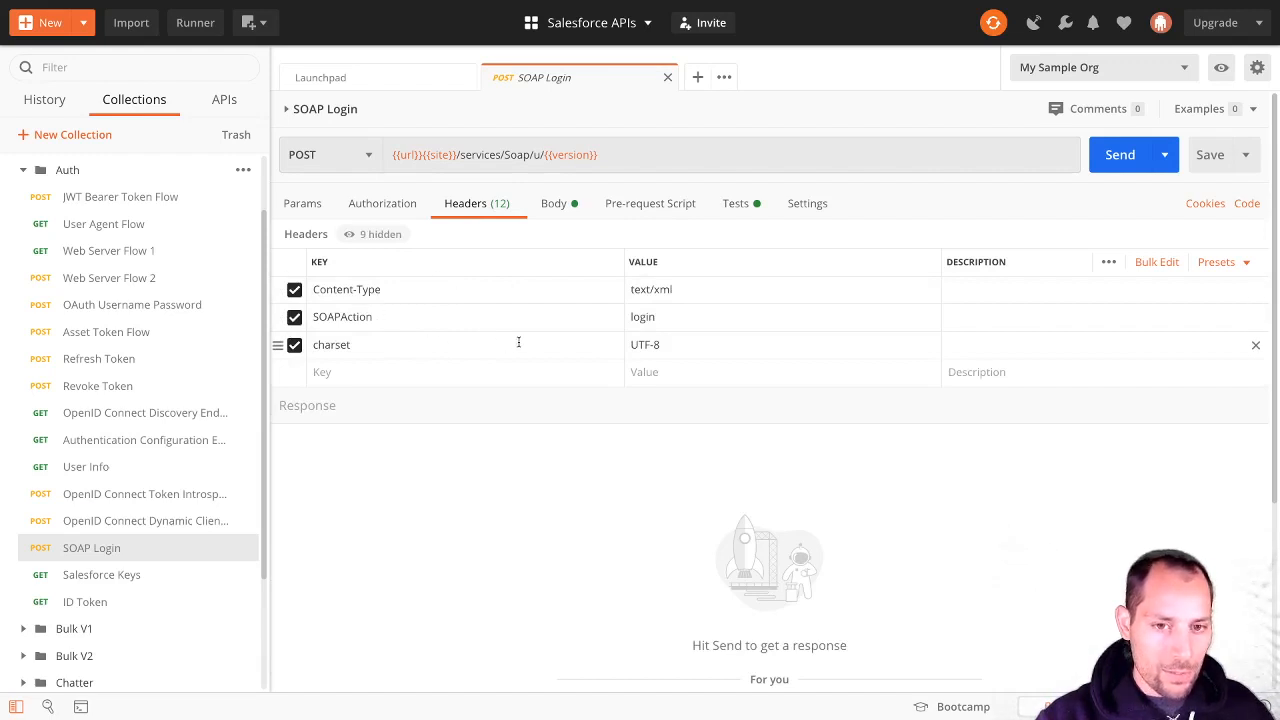
Examine the XML body of the SOAP Login request, including its username, password and secretToken variables
left_click(573, 205)
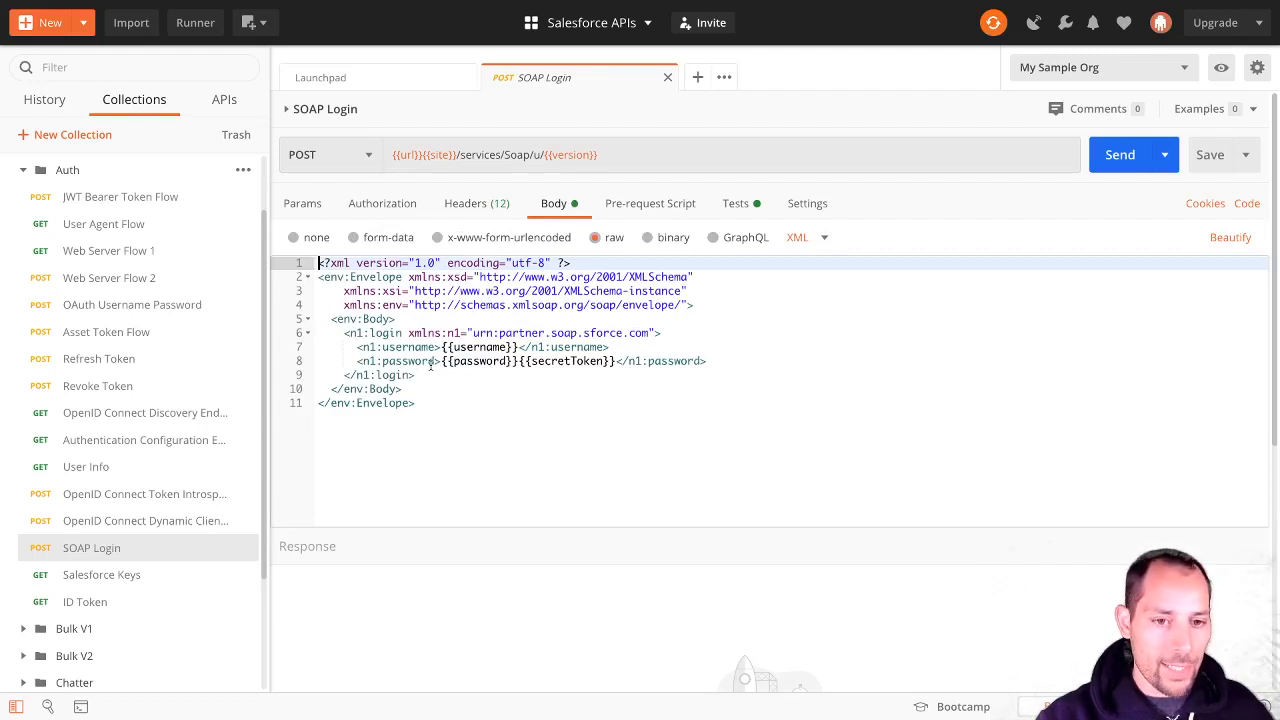
left_click_drag(442, 347, 520, 347)
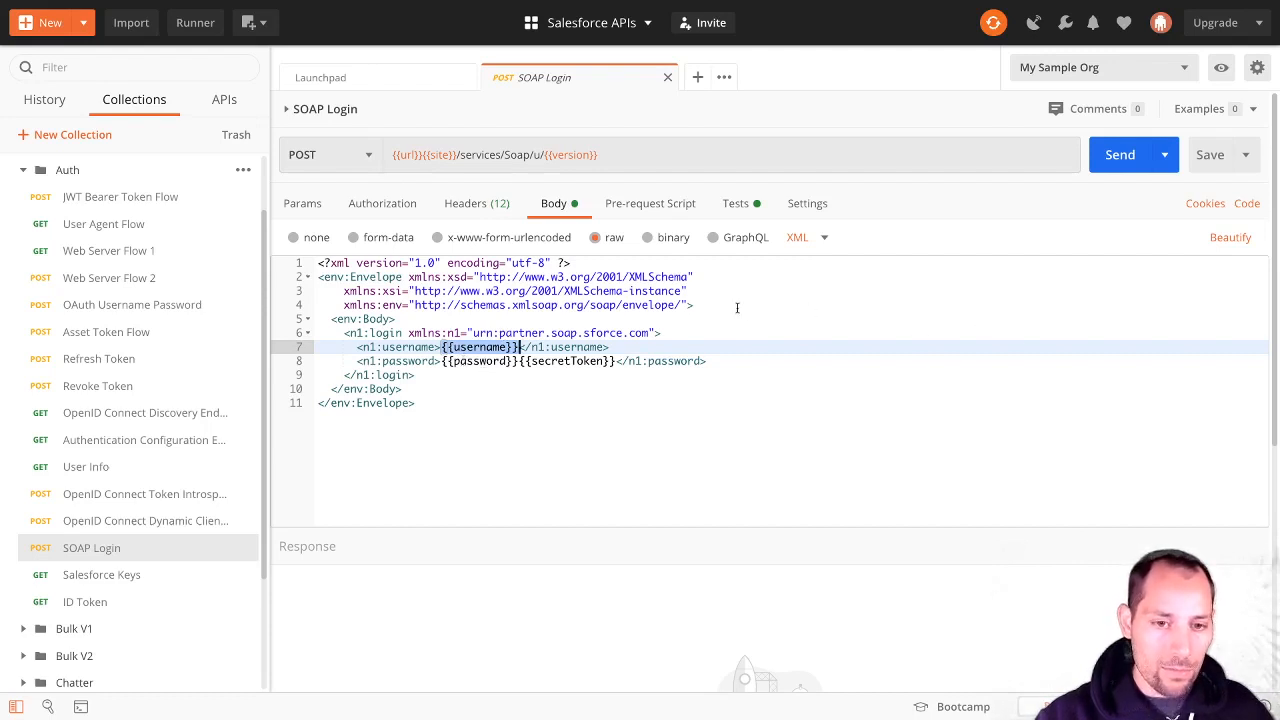
left_click(617, 305)
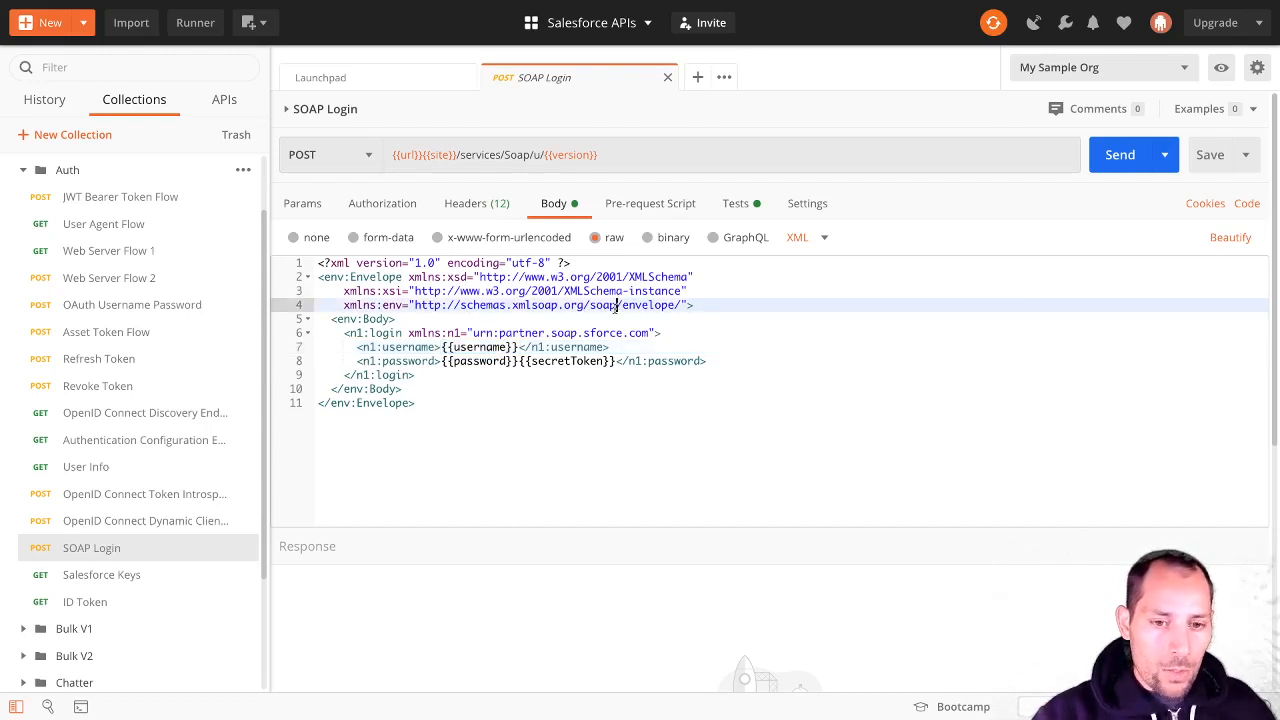
Send the SOAP Login request and review the XML login response
left_click(1112, 167)
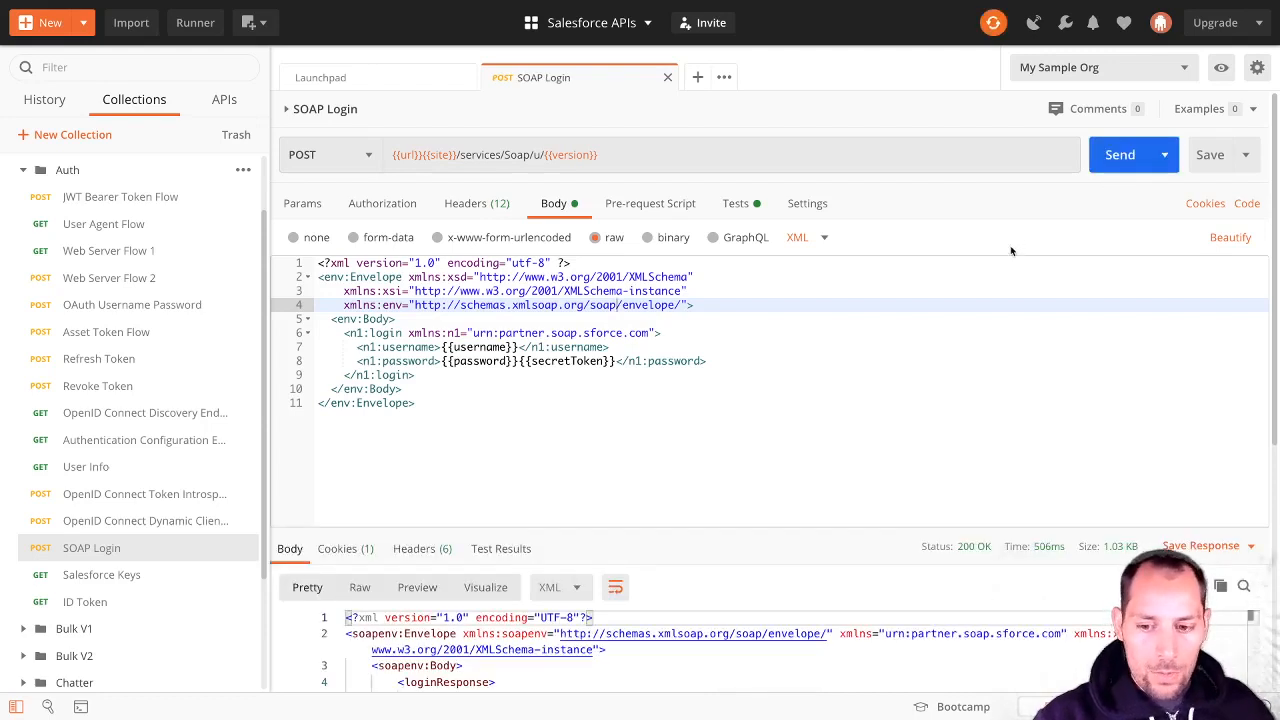
mouse_move(972, 554)
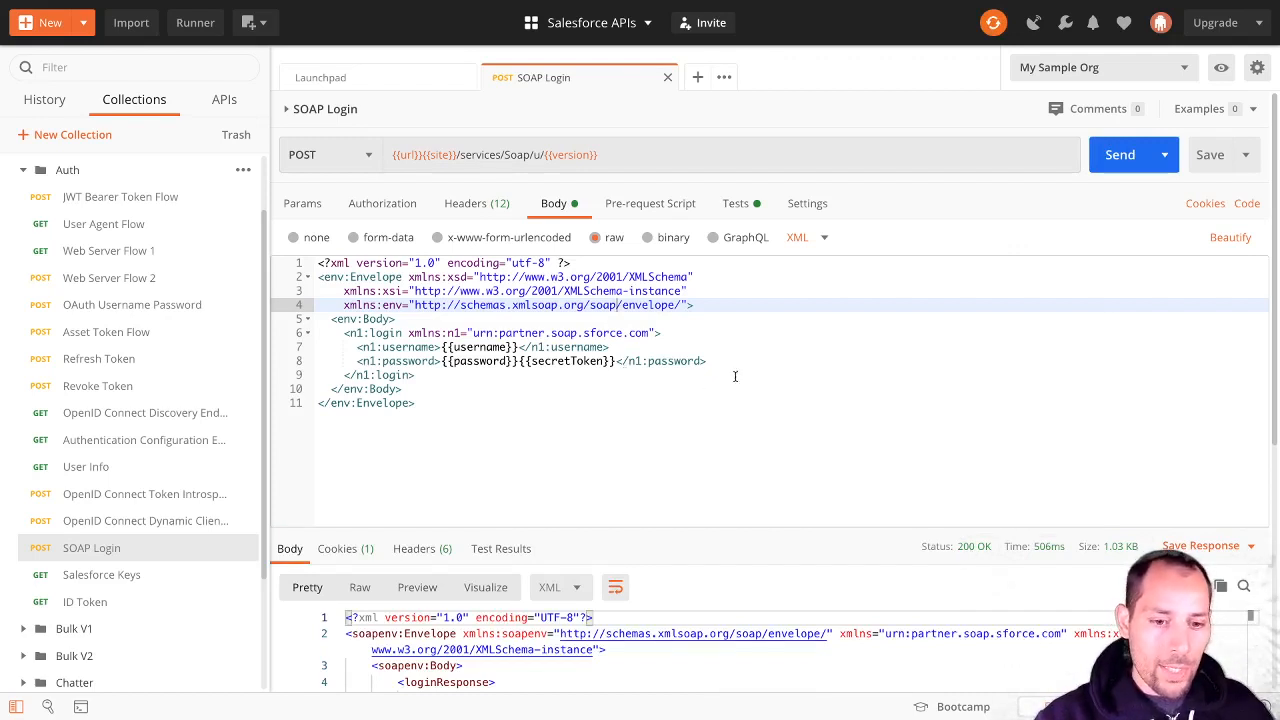
scroll(710, 653, "down", 2)
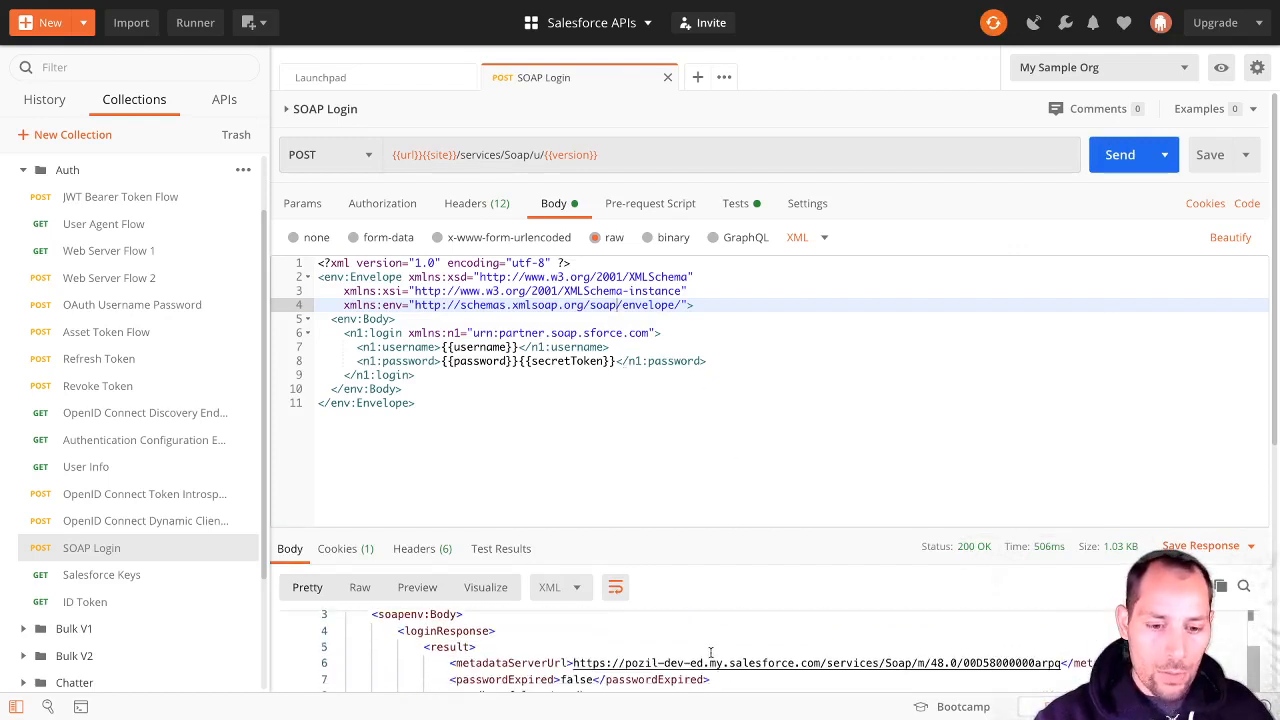
scroll(700, 645, "down", 3)
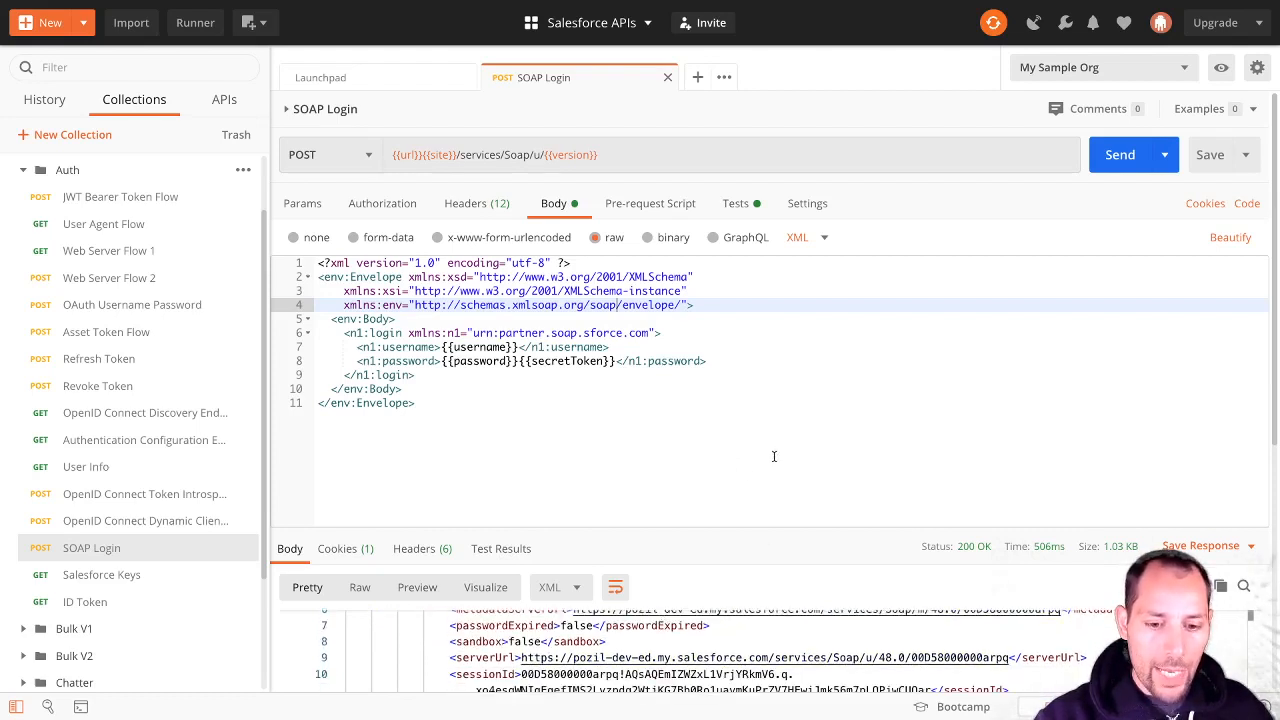
scroll(735, 620, "up", 5)
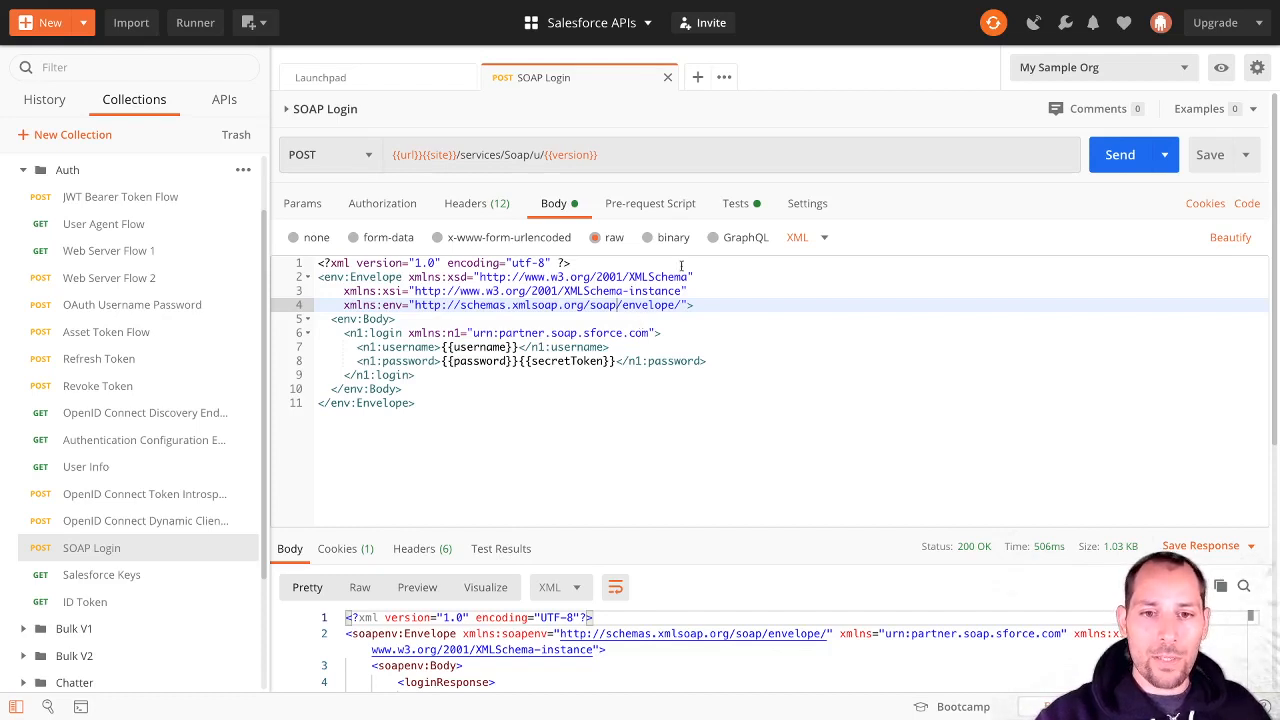
Examine the SOAP Login test script that stores _accessToken, _endpoint, _userId and _orgId as environment variables
left_click(735, 205)
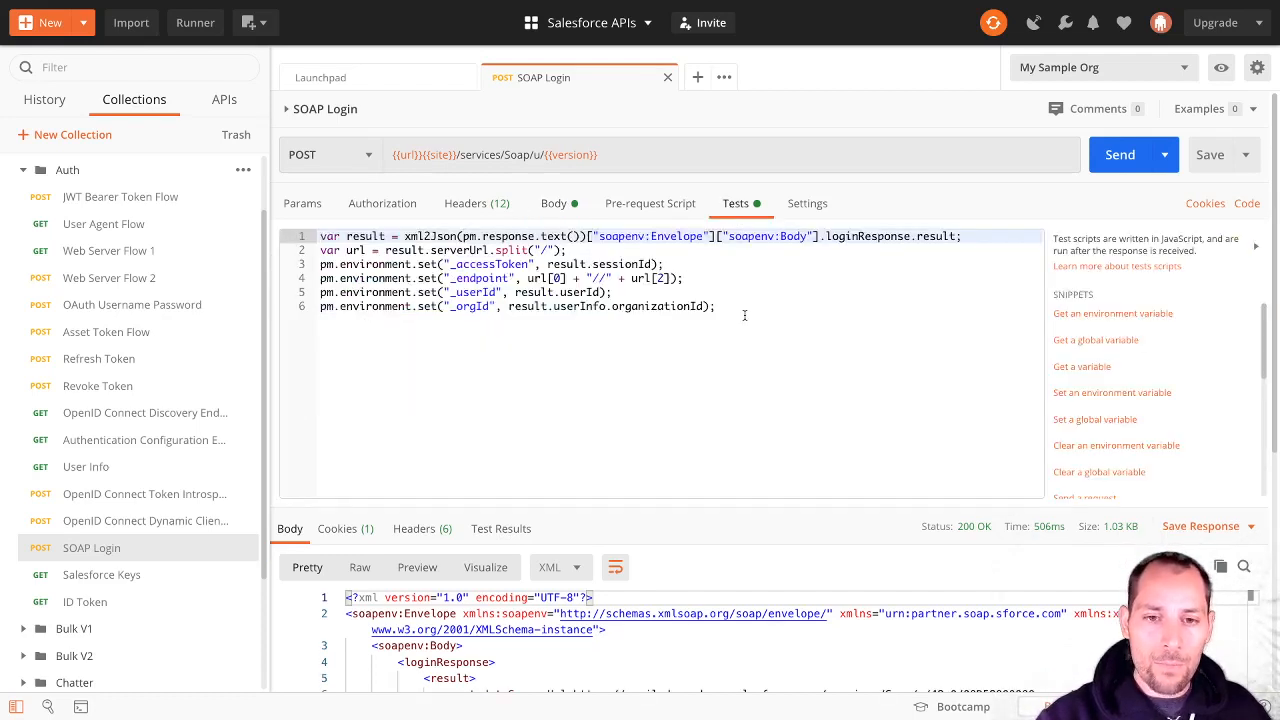
left_click_drag(800, 312, 234, 204)
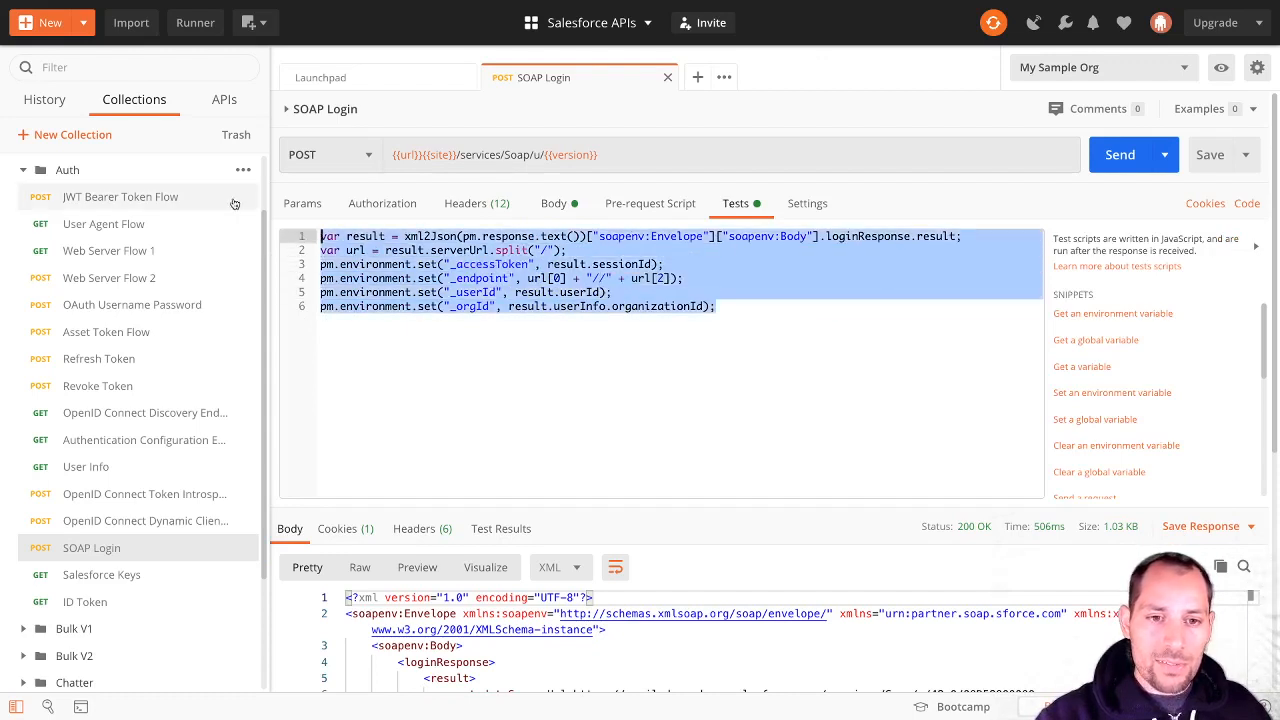
left_click(789, 318)
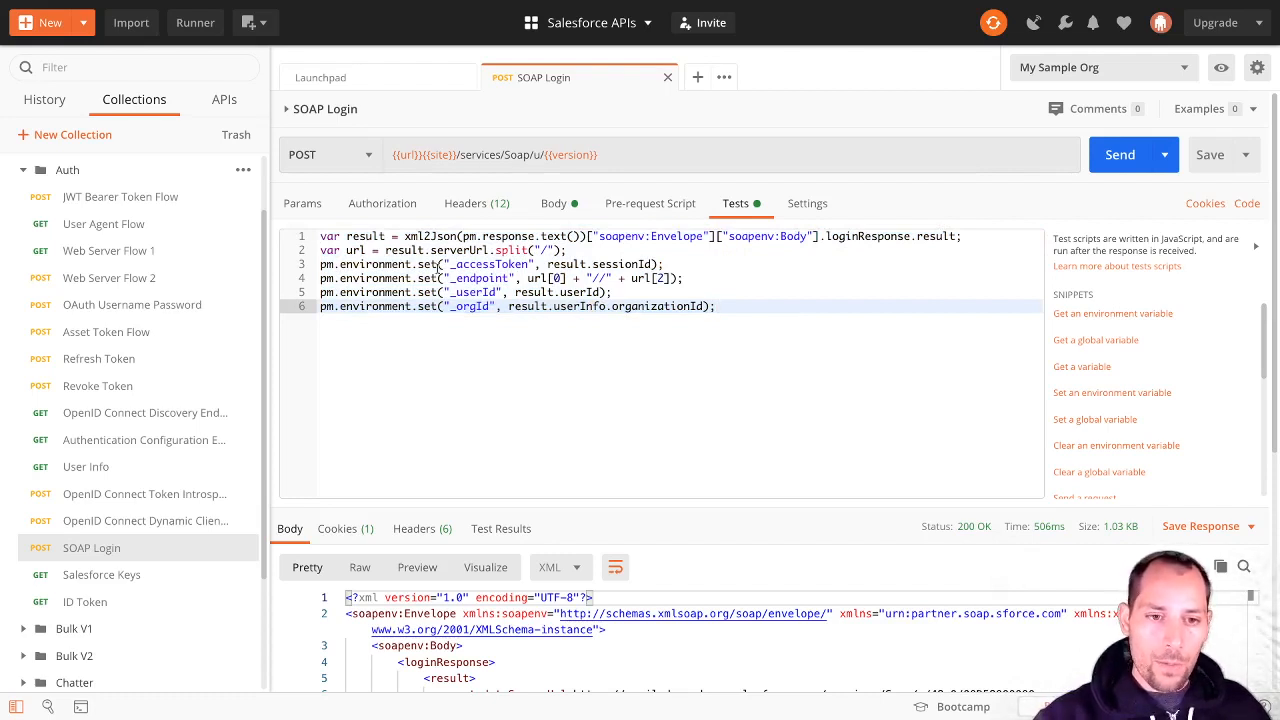
left_click_drag(322, 264, 437, 264)
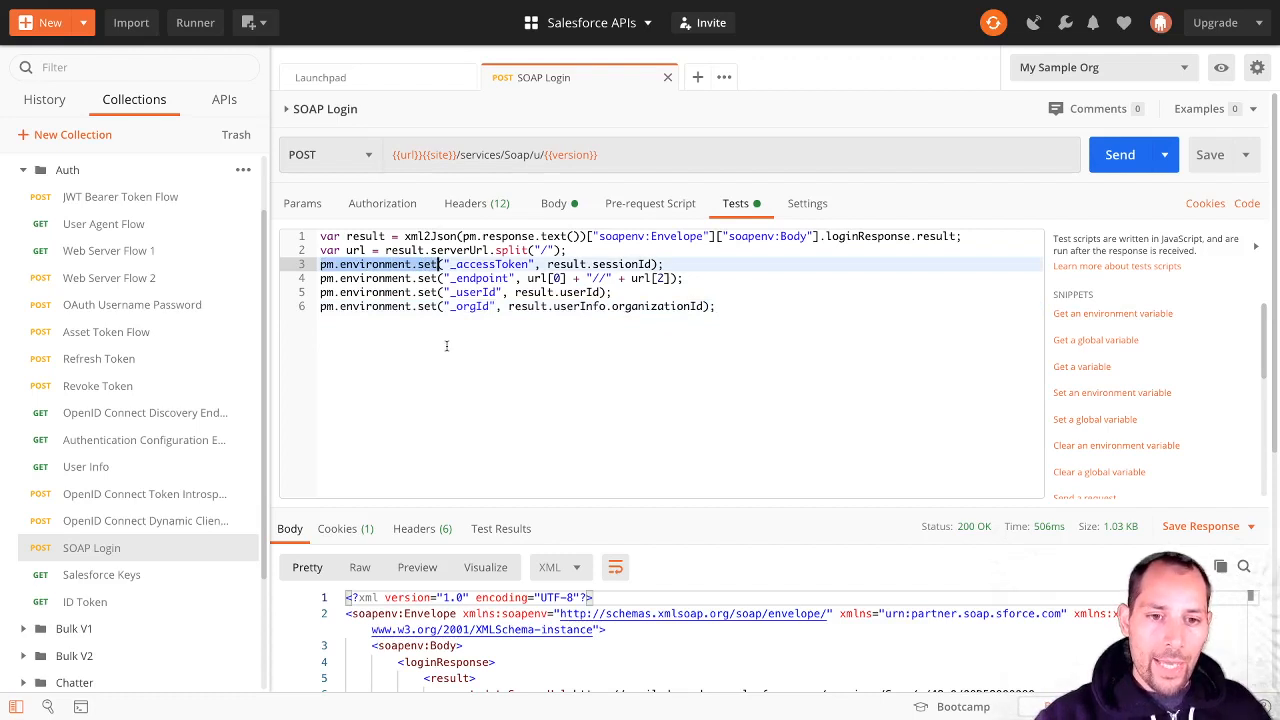
left_click(454, 264)
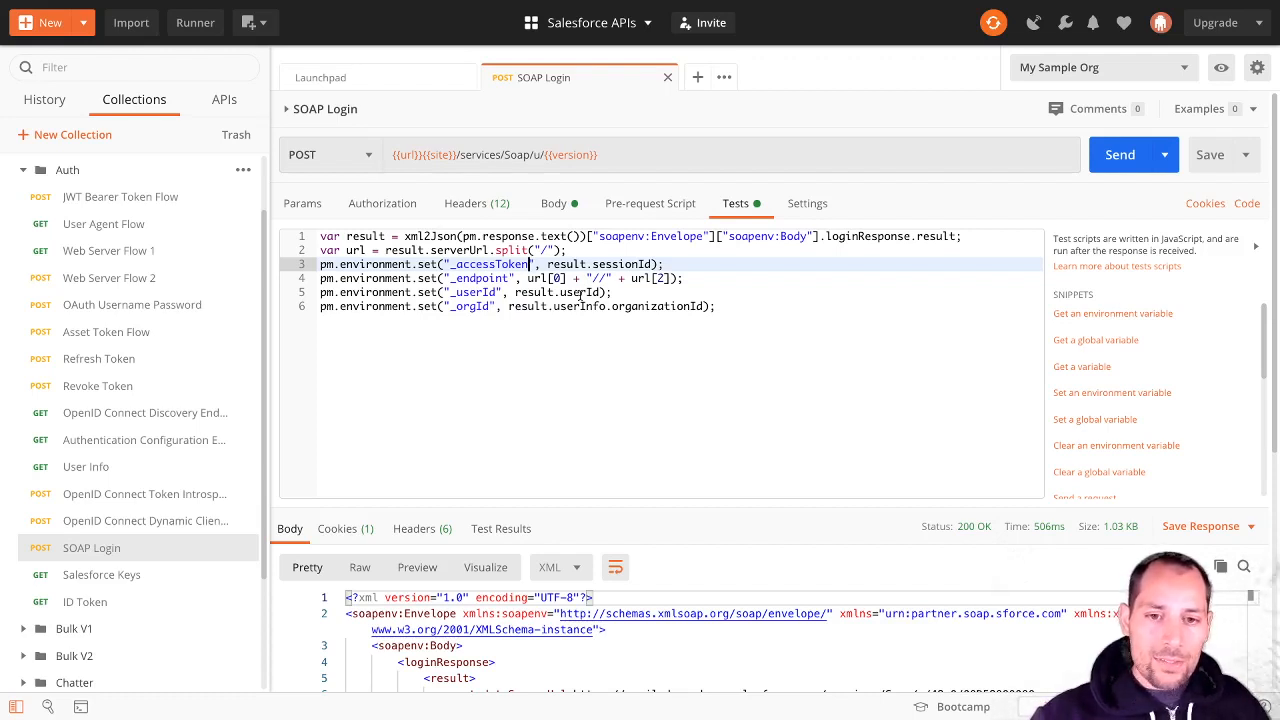
double_click(480, 265)
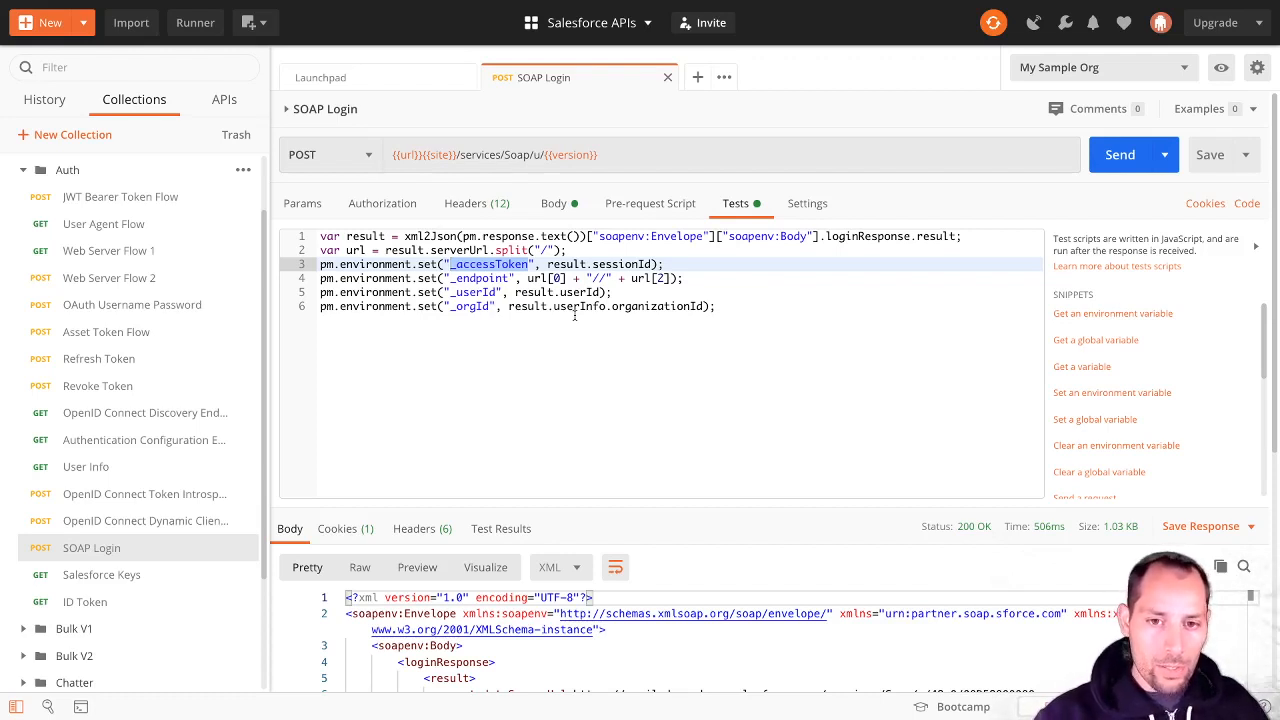
left_click(738, 311)
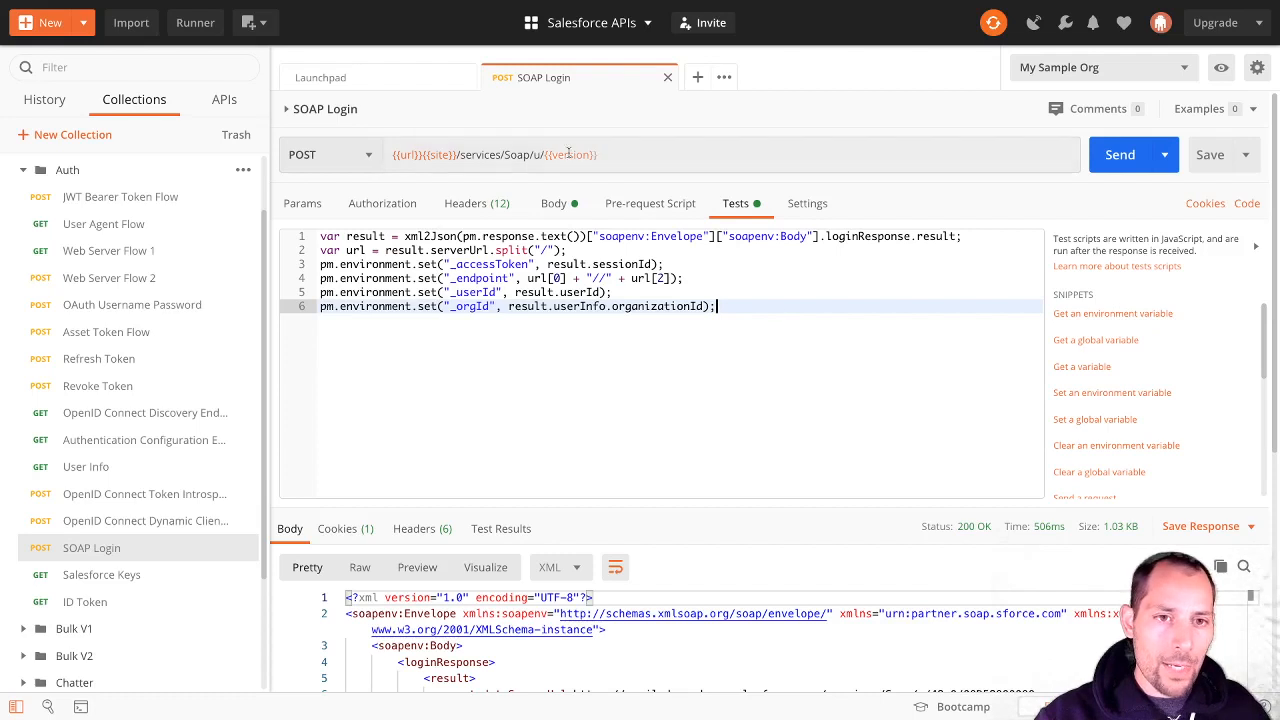
Close the Launchpad and SOAP Login tabs and open the Limit request from the REST folder
left_click(465, 80)
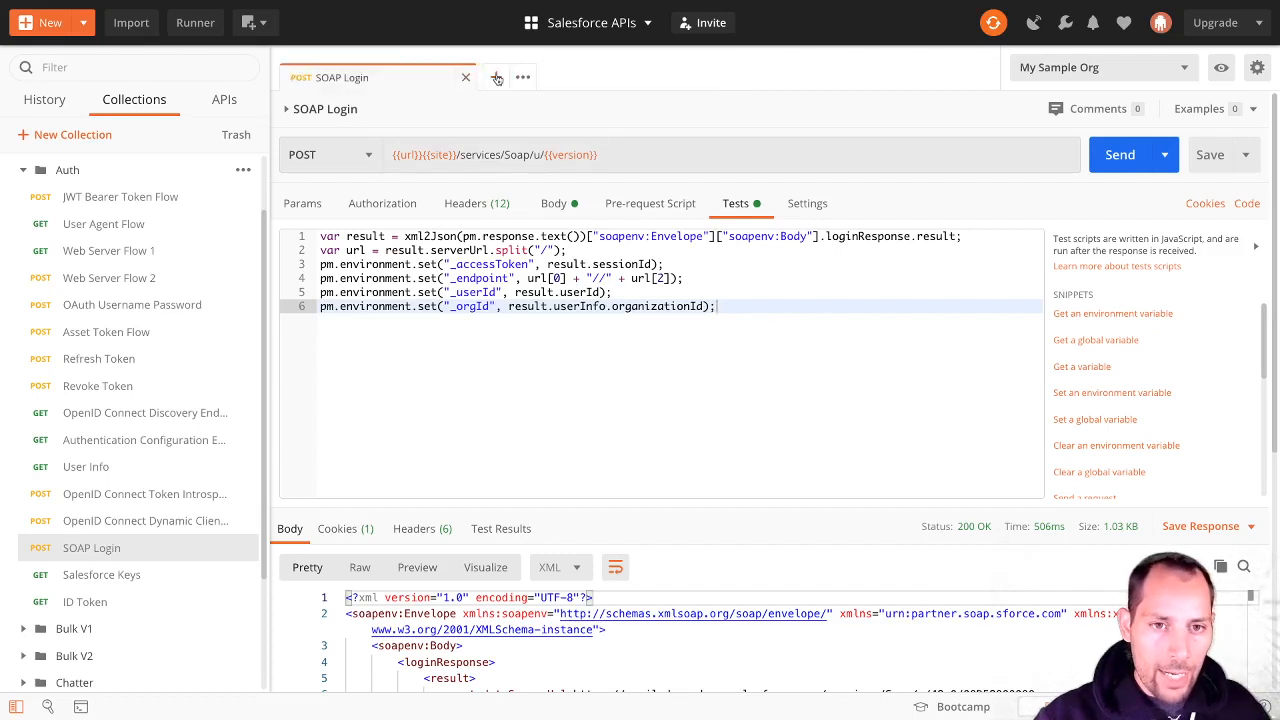
left_click(470, 81)
left_click(49, 181)
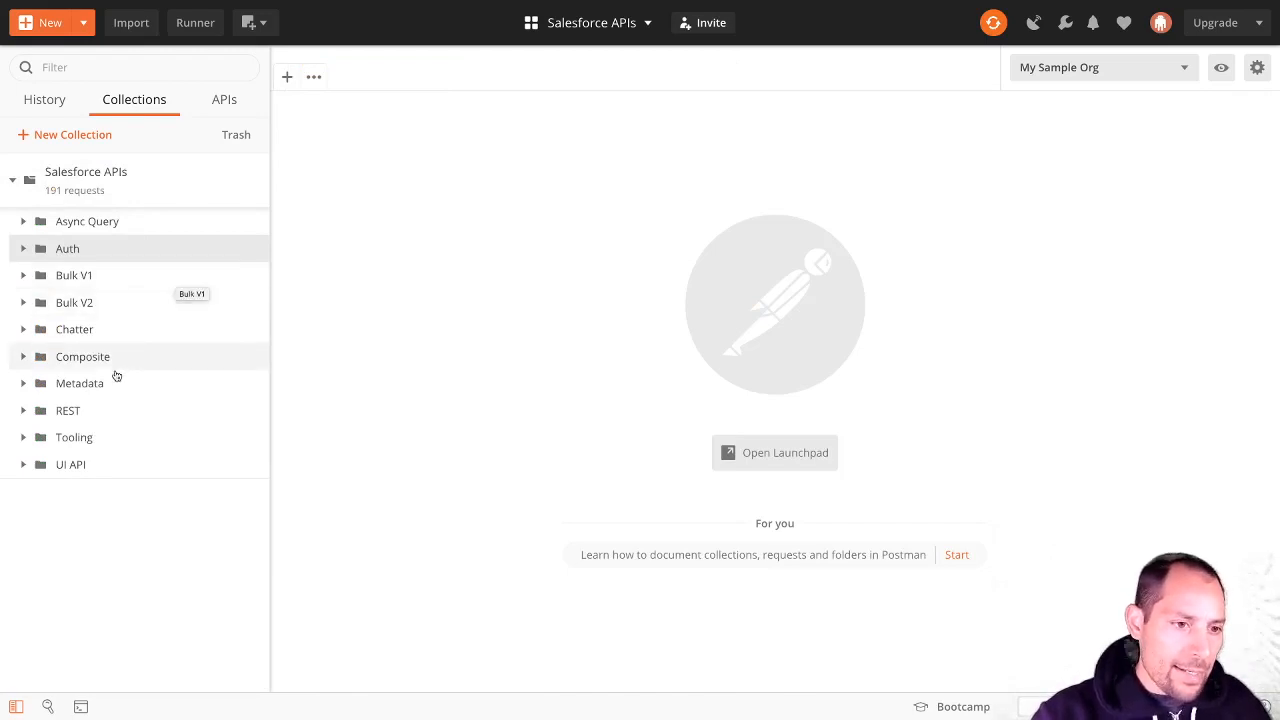
left_click(108, 408)
scroll(110, 404, "down", 2)
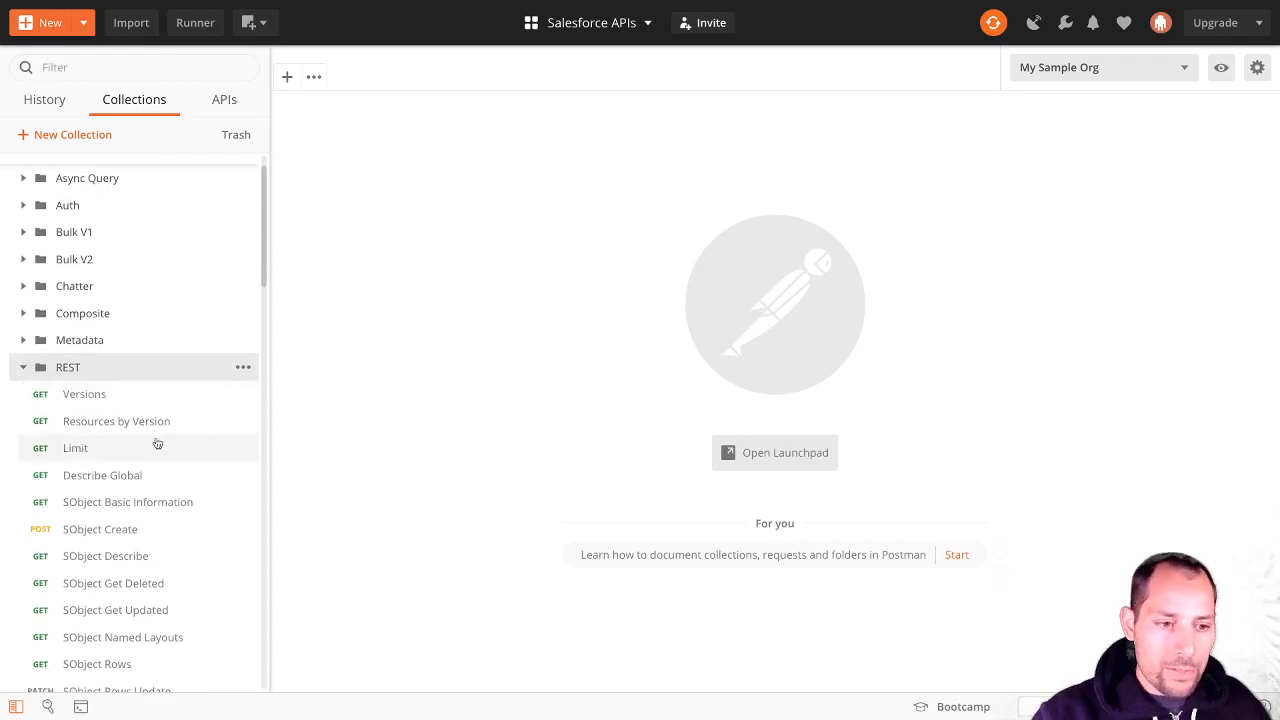
left_click(76, 451)
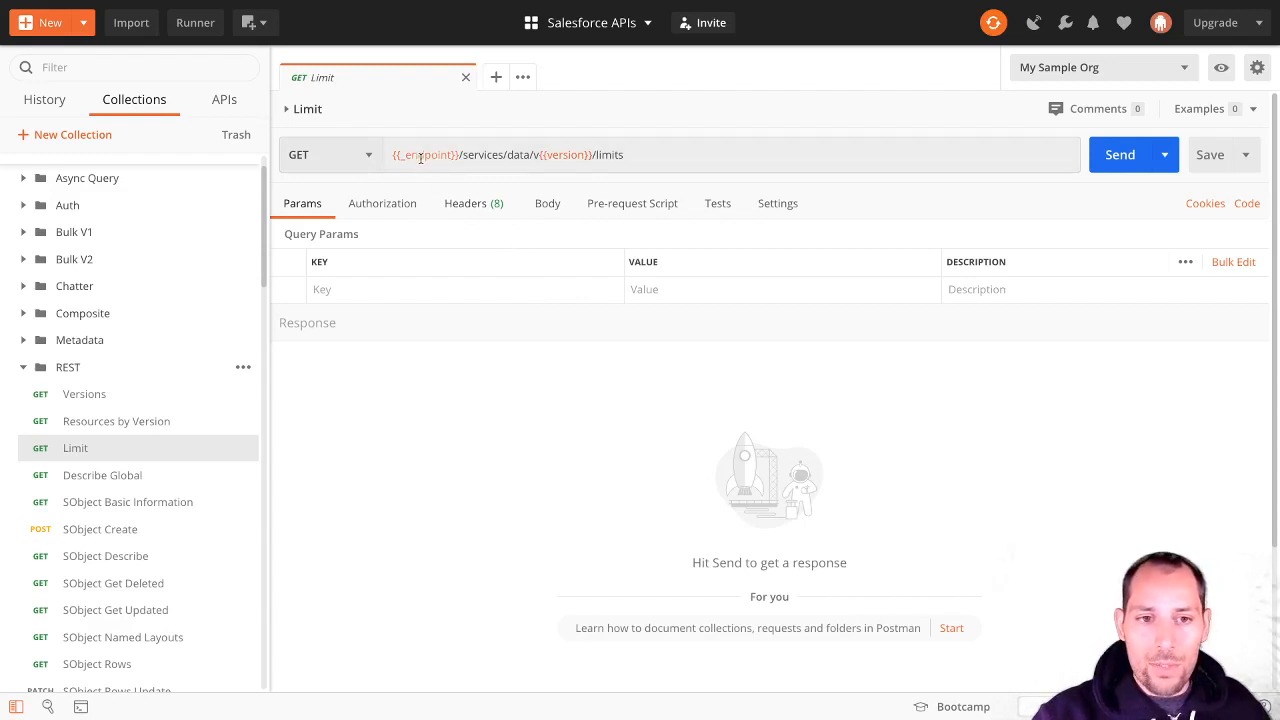
Check the _endpoint variable of the Limit request, send the request and look through the returned org limits
mouse_move(421, 156)
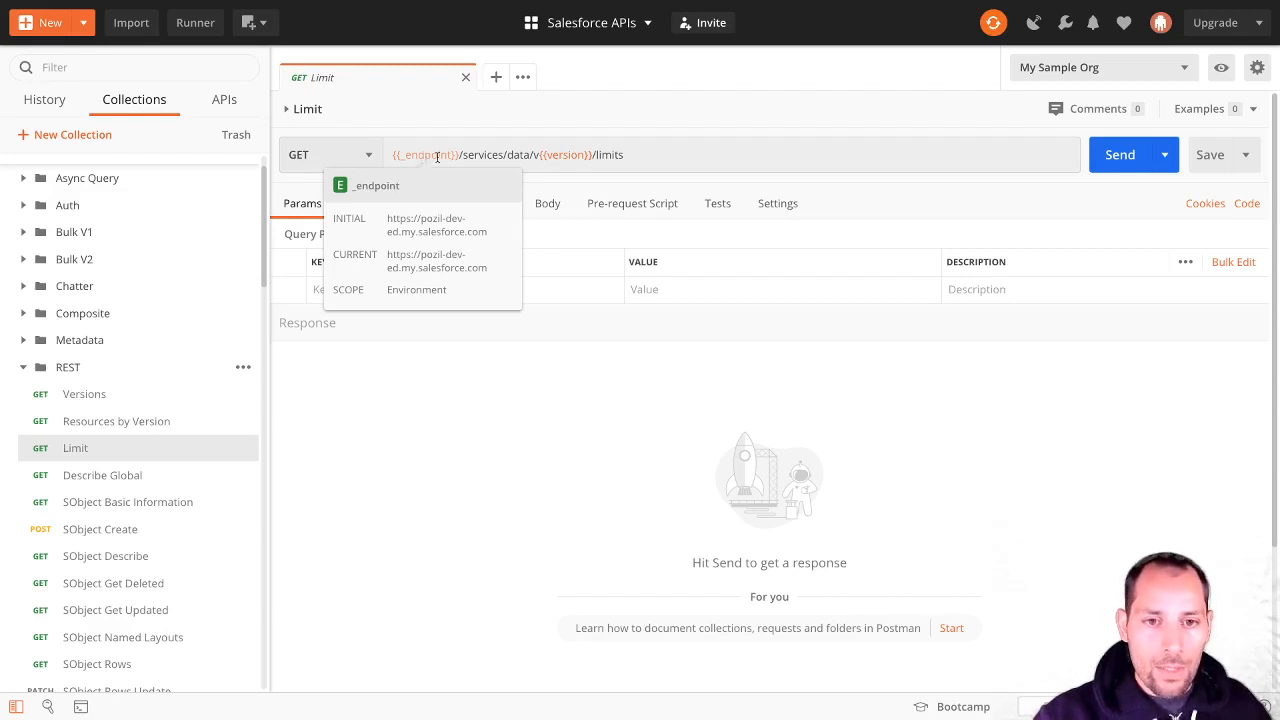
left_click(1116, 166)
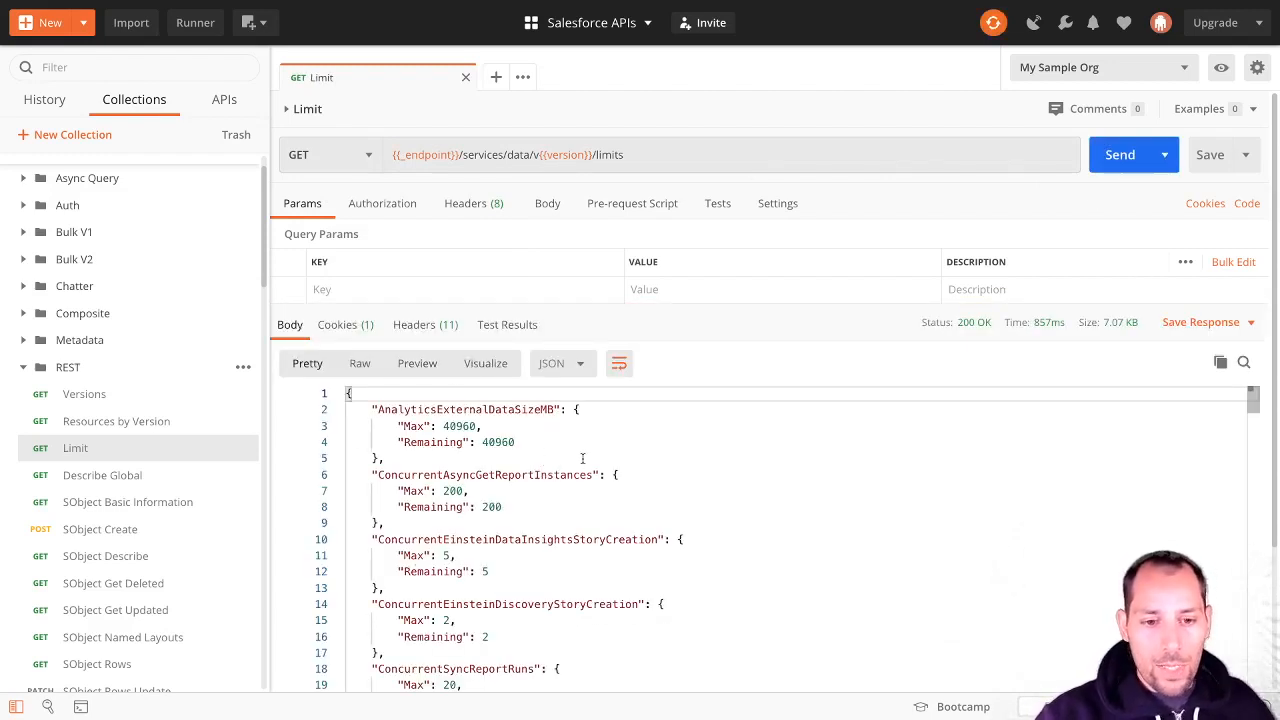
scroll(580, 450, "down", 5)
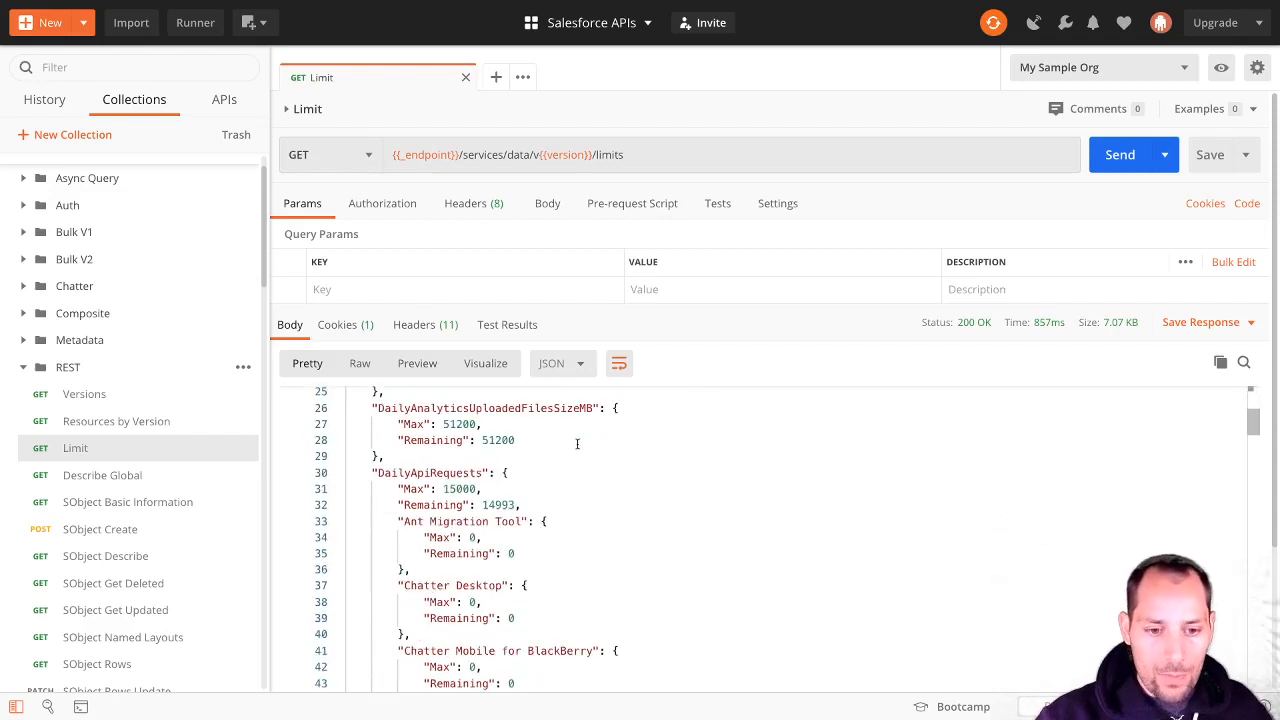
scroll(577, 444, "up", 5)
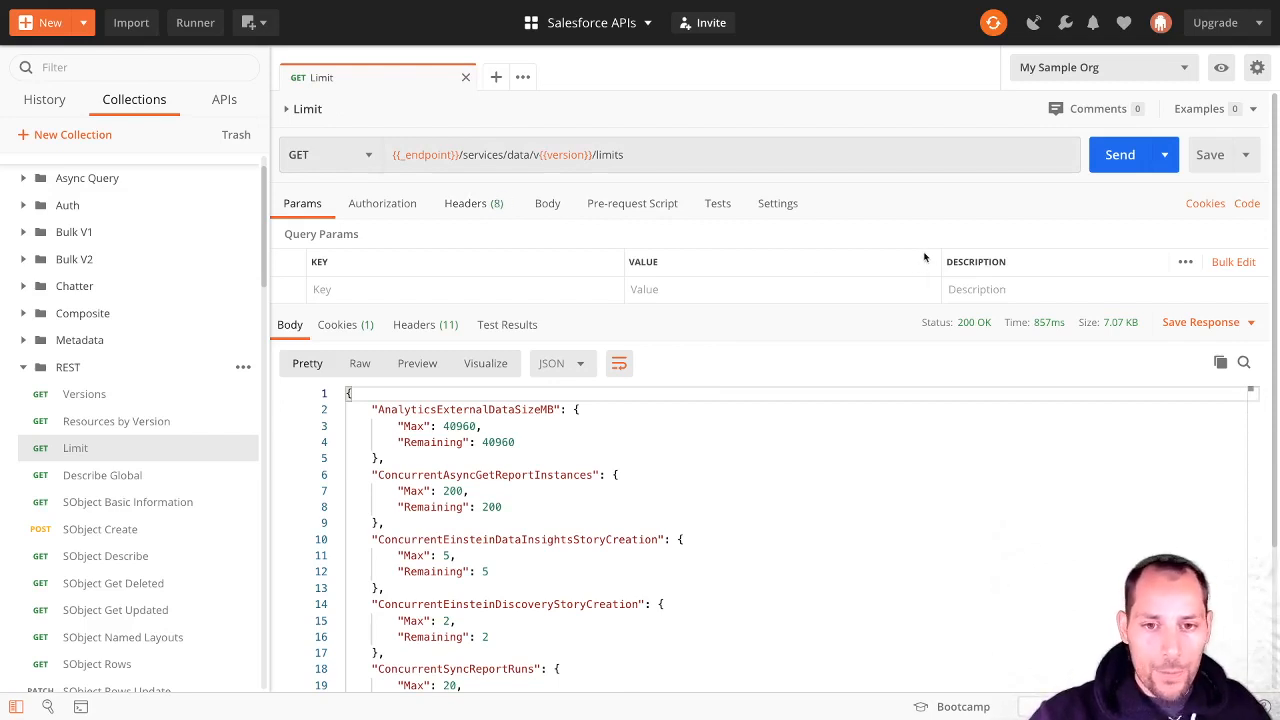
Generate the JavaScript - Fetch code snippet for the Limit request
left_click(1247, 205)
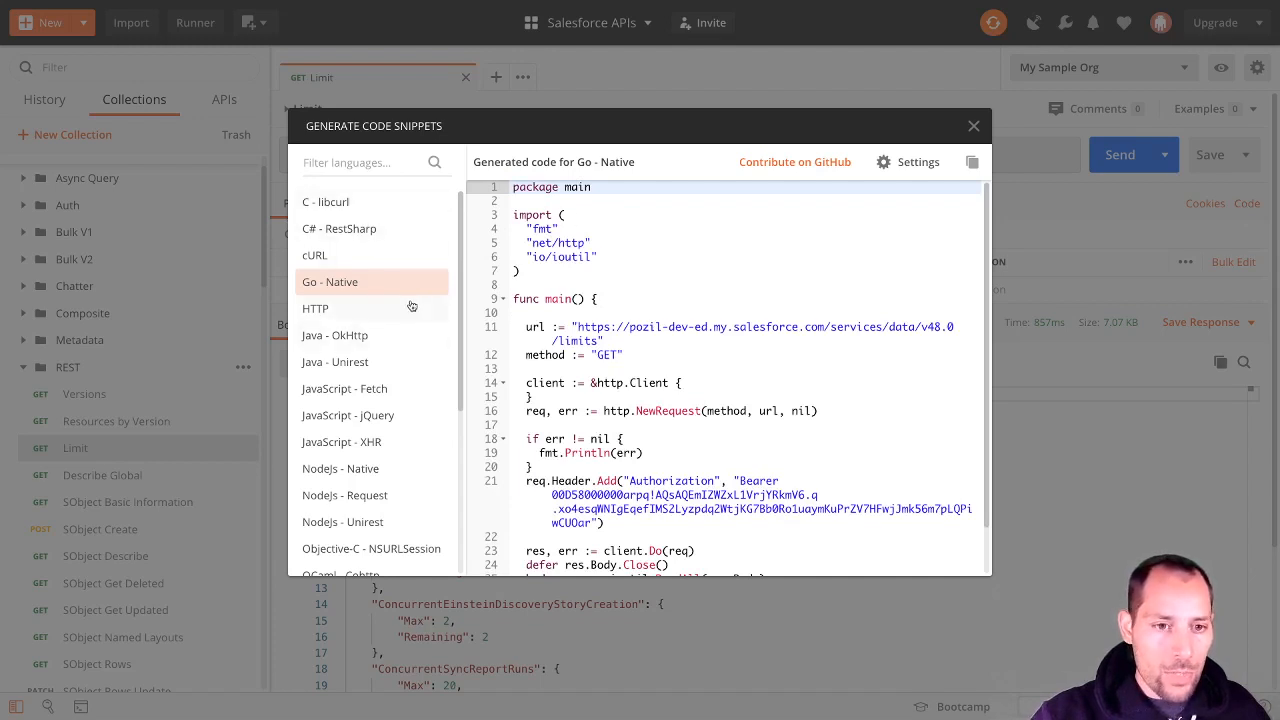
scroll(385, 415, "down", 1)
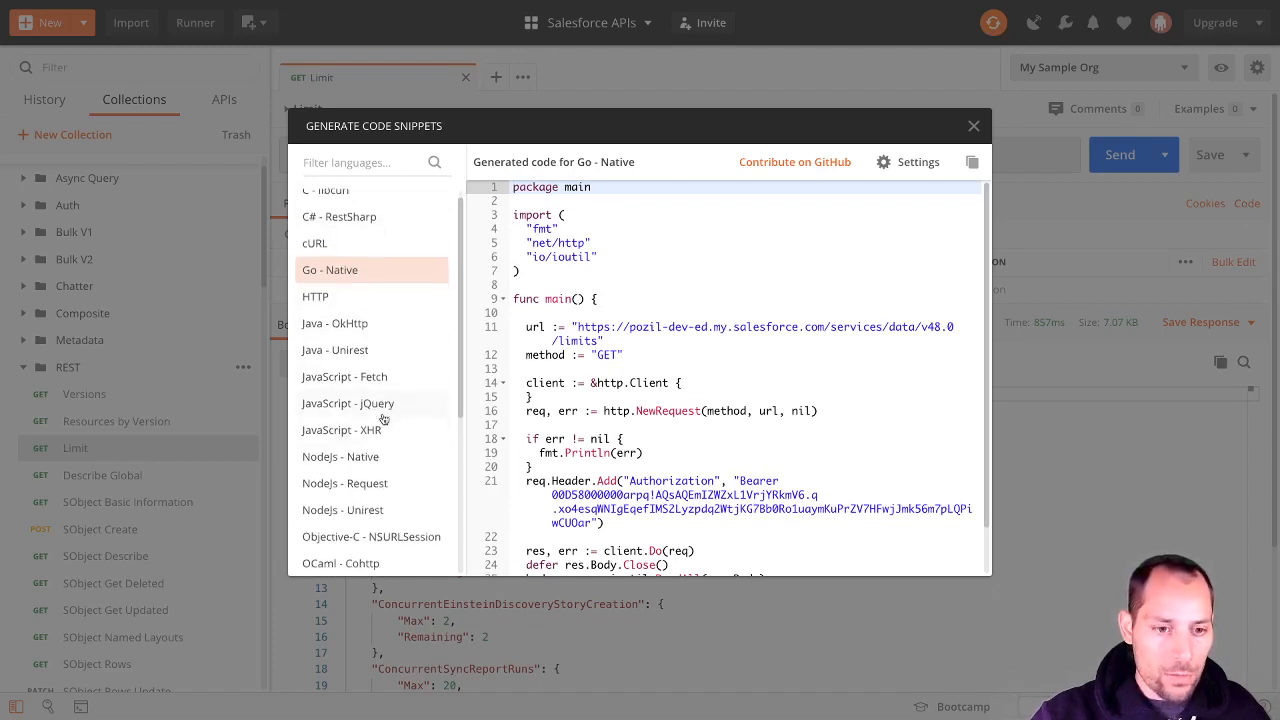
scroll(395, 412, "down", 1)
left_click(392, 362)
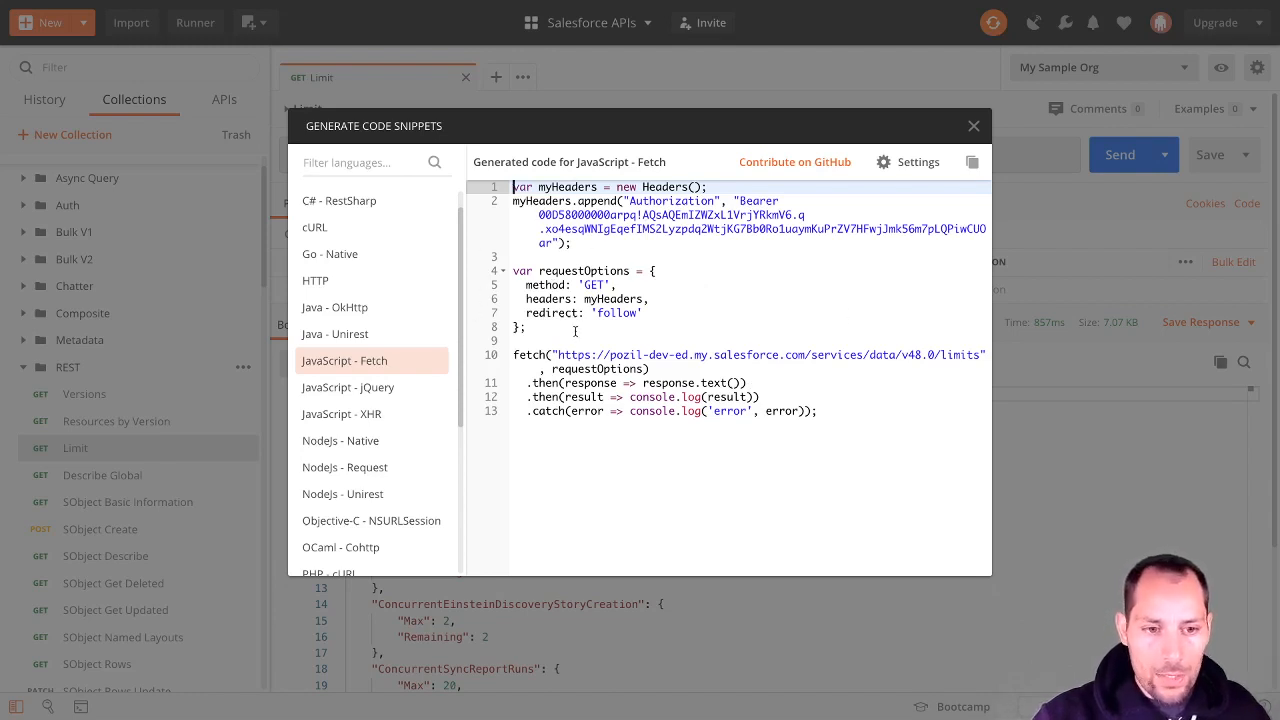
View the cURL snippet for the Limit request with its bearer access token, and close the code snippets
left_click(322, 230)
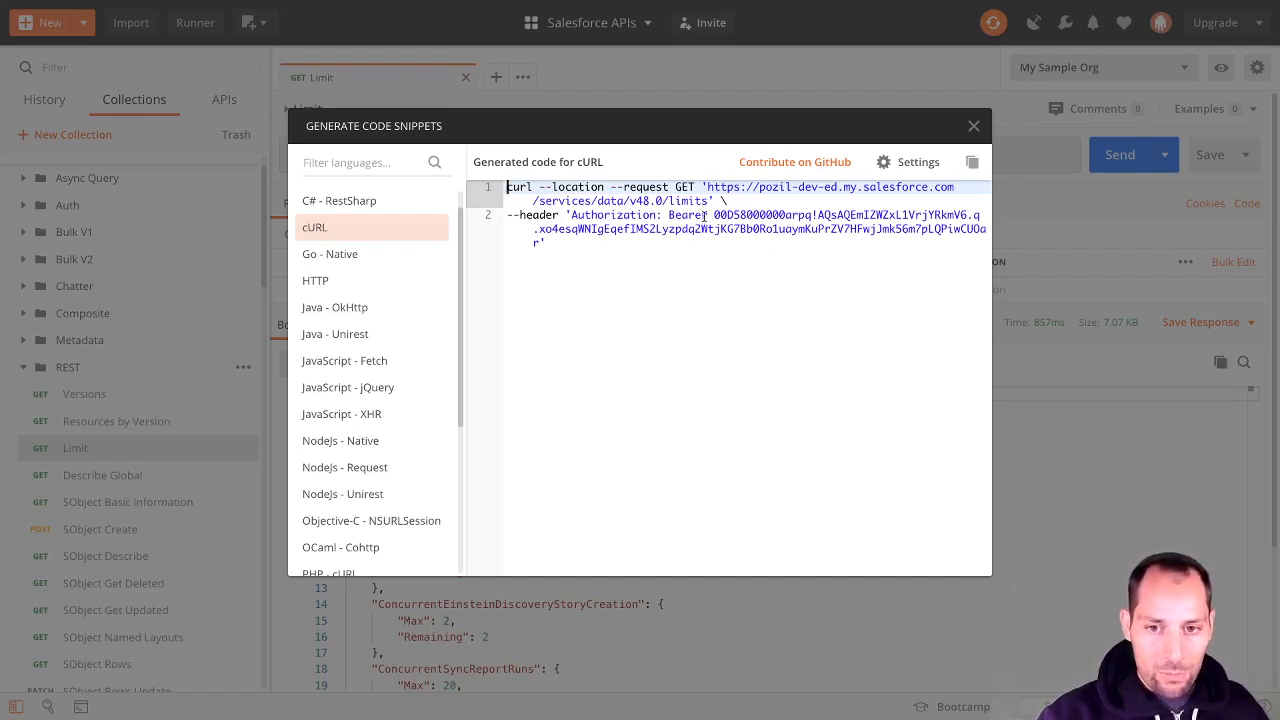
left_click_drag(714, 215, 541, 243)
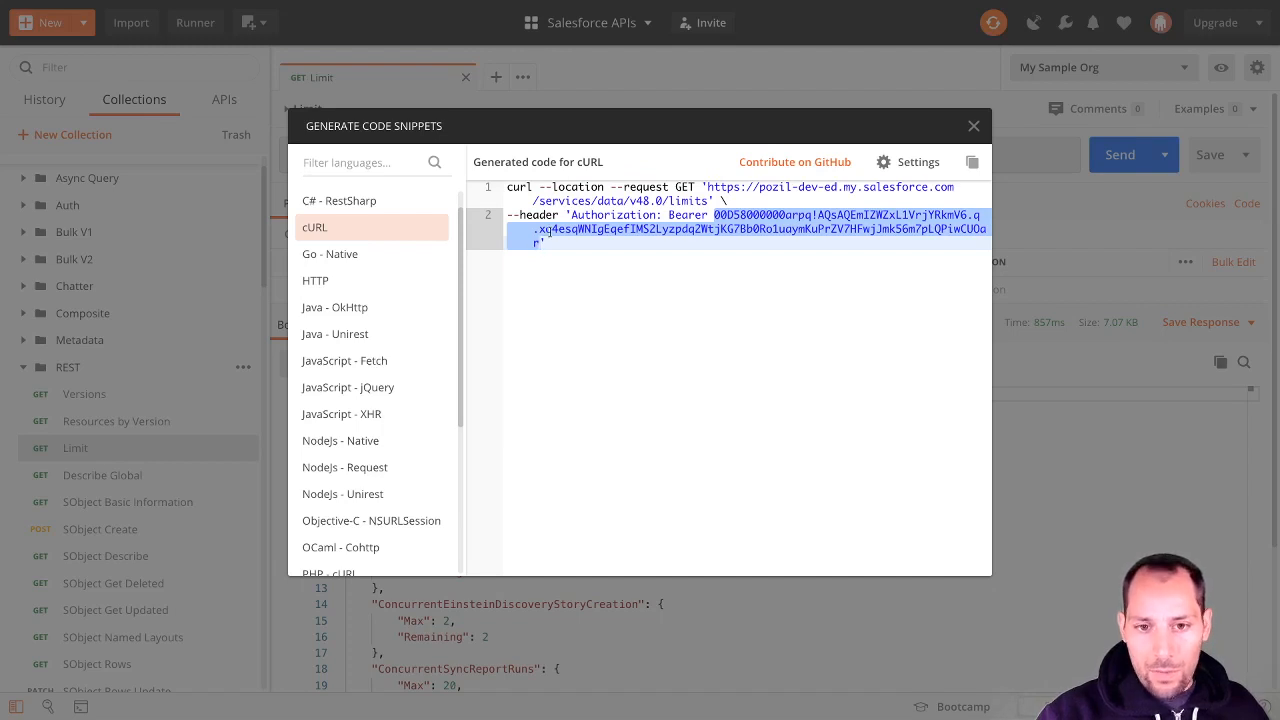
left_click(590, 254)
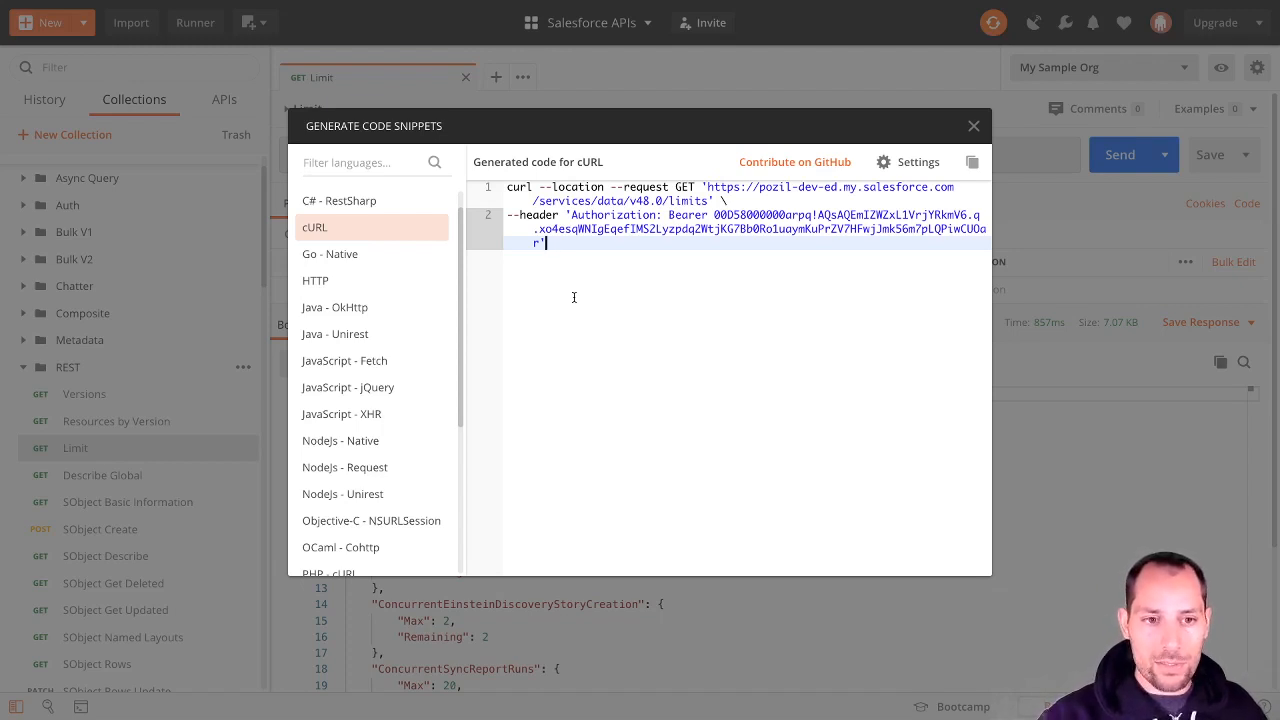
left_click(971, 129)
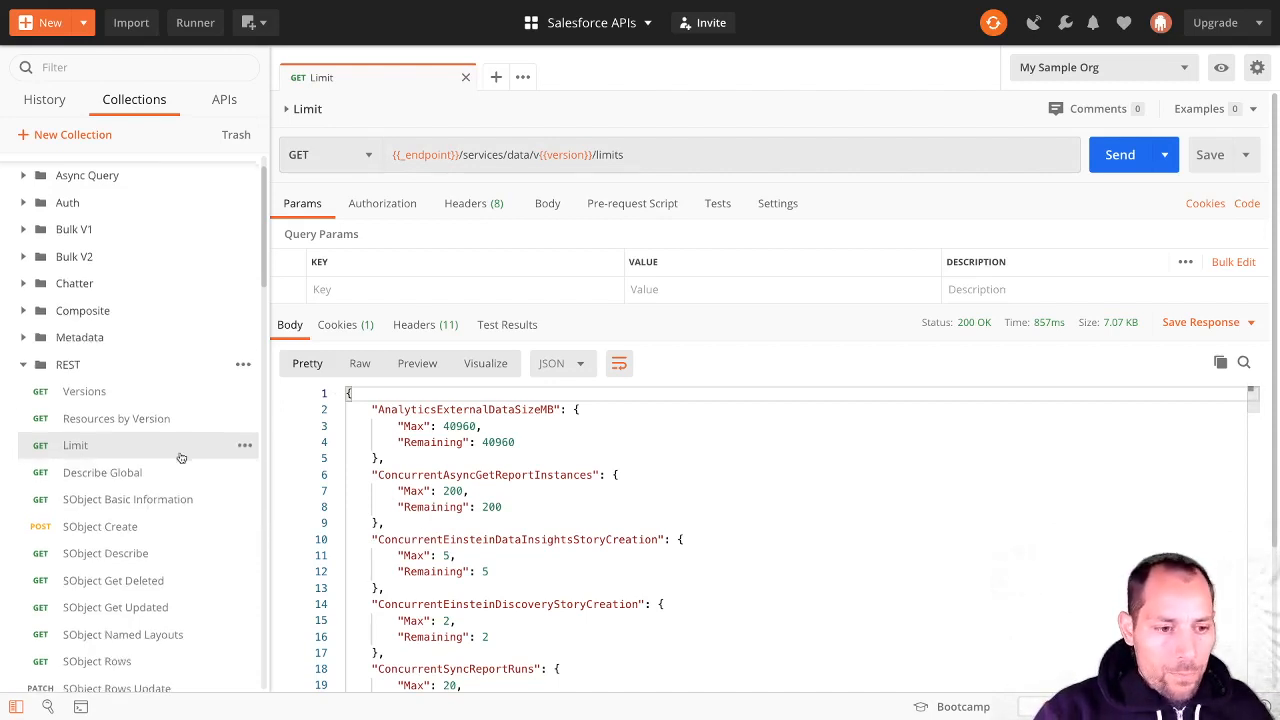
Look through the requests in the REST folder of the collection and collapse the folder
scroll(72, 430, "down", 3)
scroll(72, 430, "down", 5)
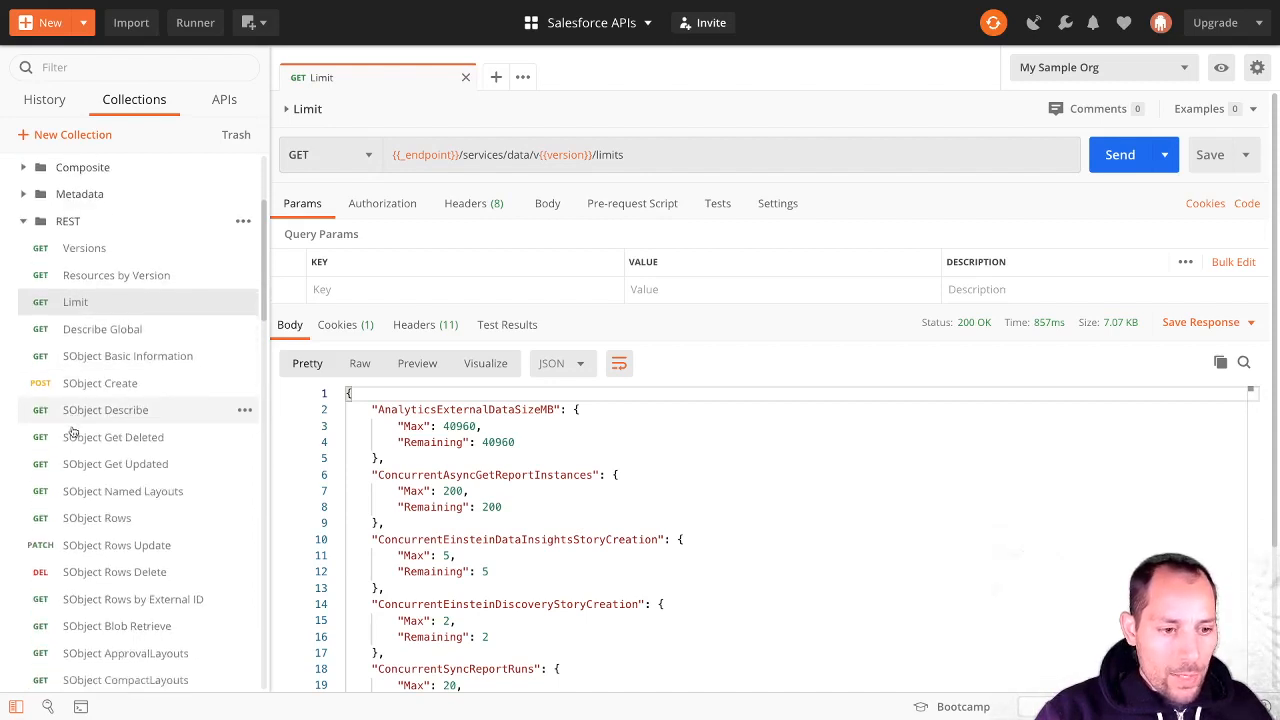
scroll(82, 444, "down", 5)
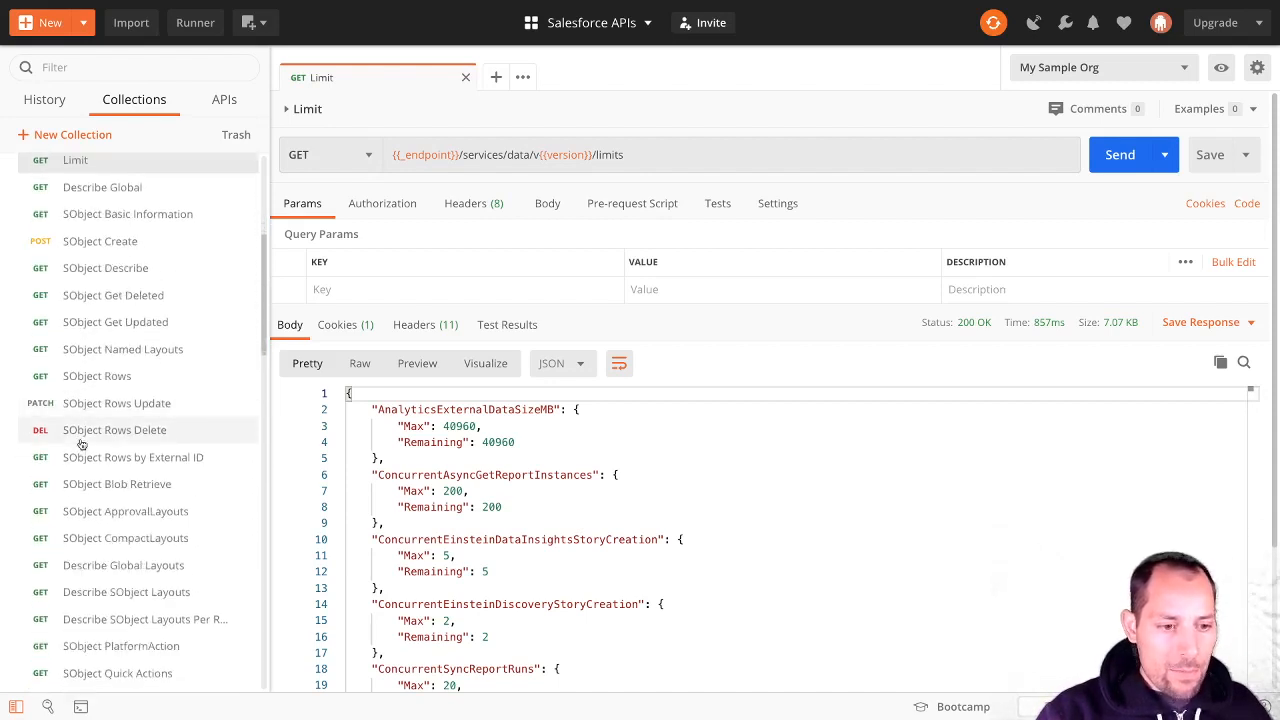
scroll(82, 444, "down", 2)
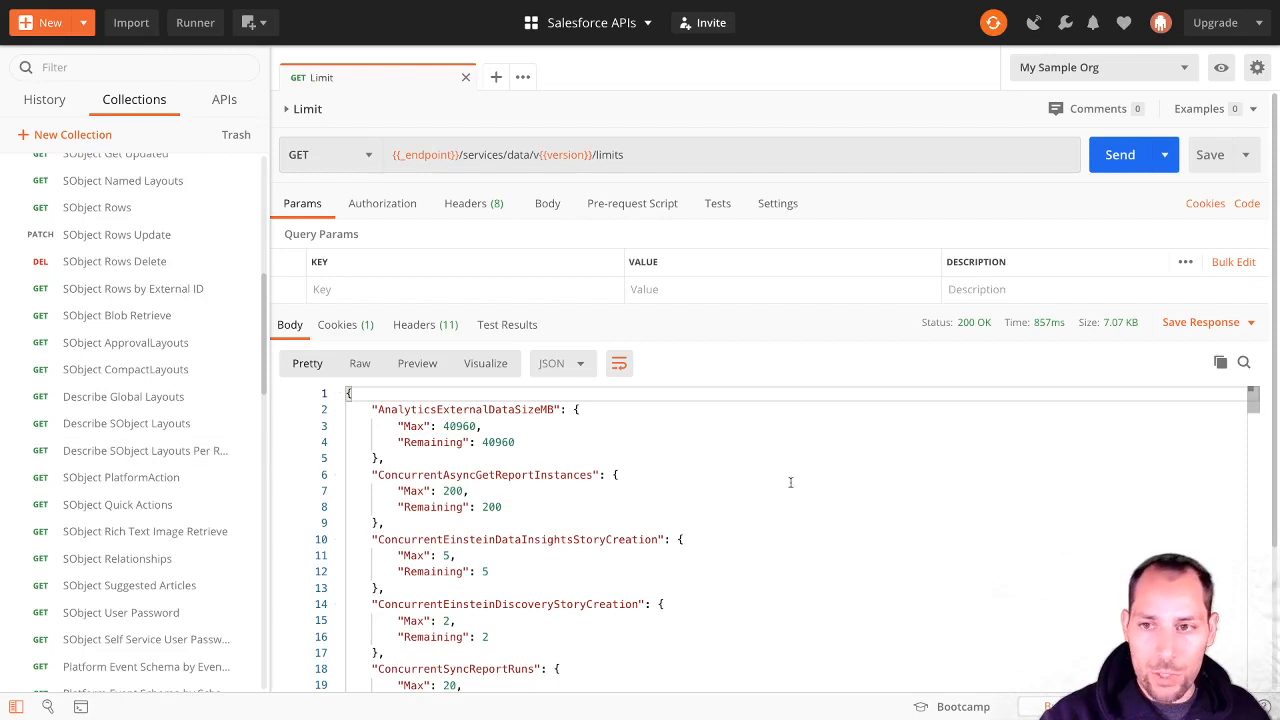
scroll(174, 399, "up", 1)
scroll(174, 399, "up", 2)
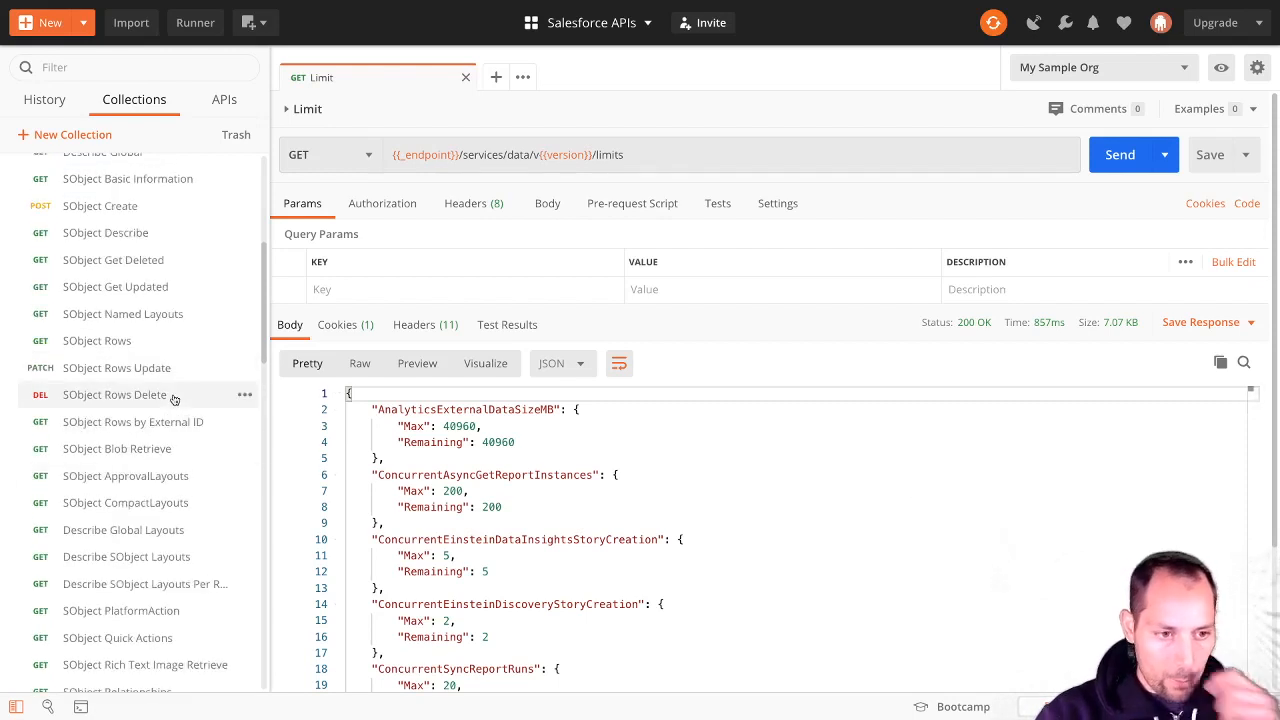
scroll(174, 399, "up", 4)
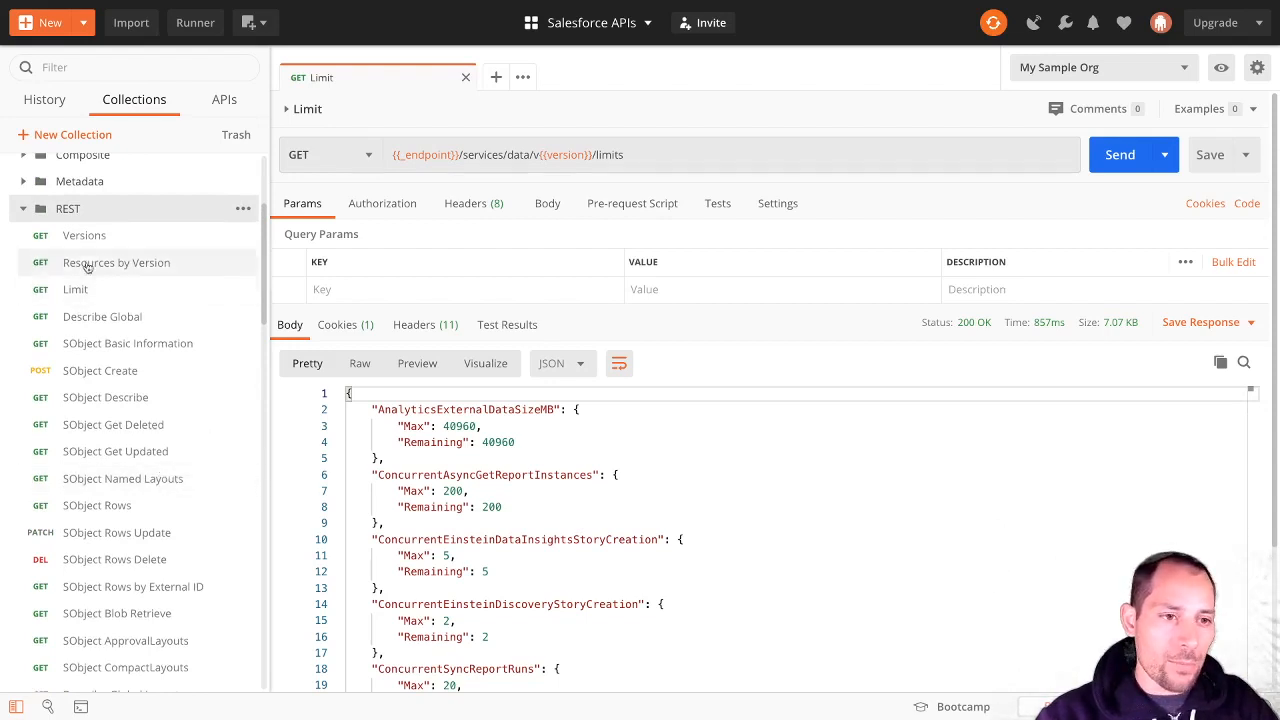
left_click(24, 209)
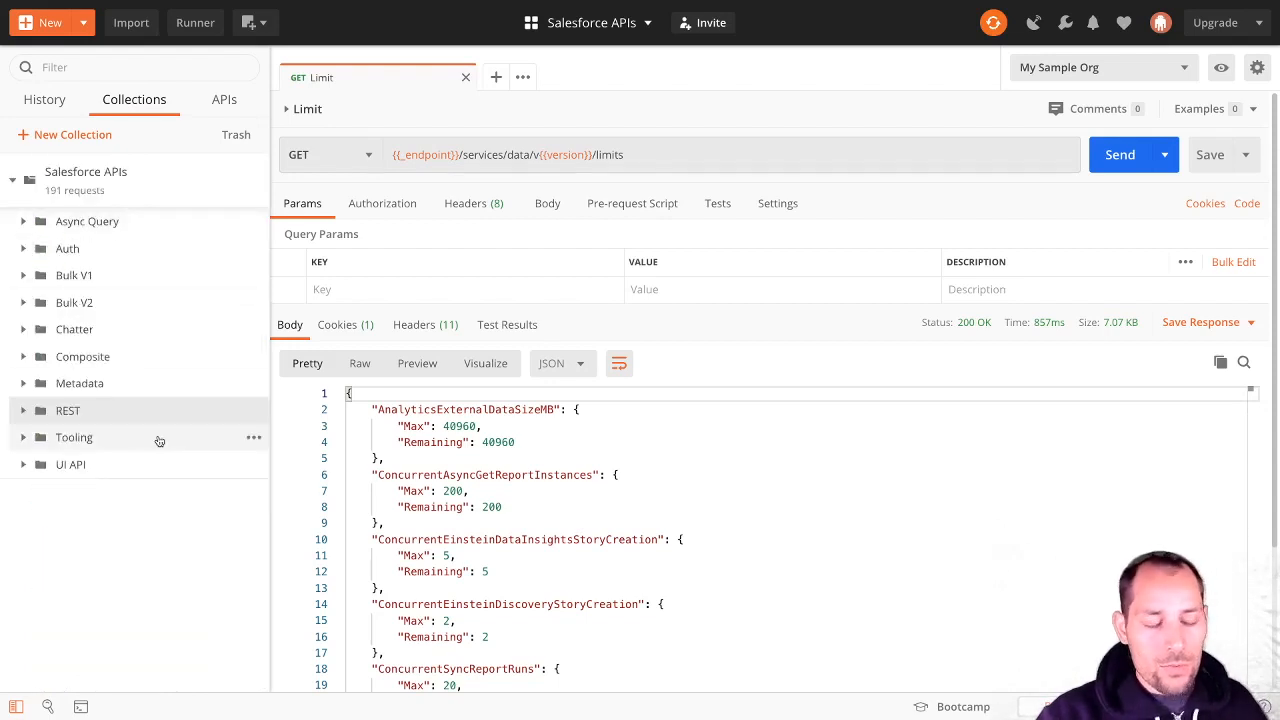
Open the List Sandboxes request from the Sandbox subfolder of the Tooling folder and send it
left_click(98, 443)
scroll(100, 445, "down", 2)
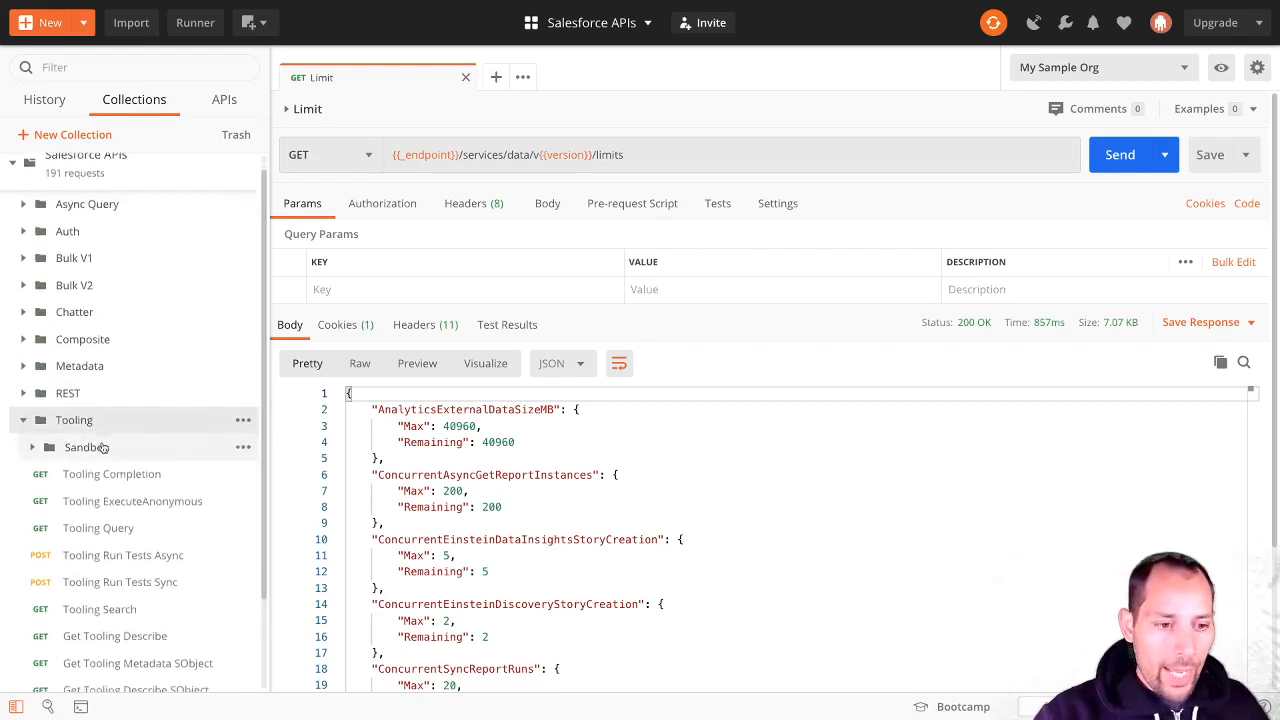
scroll(105, 450, "down", 1)
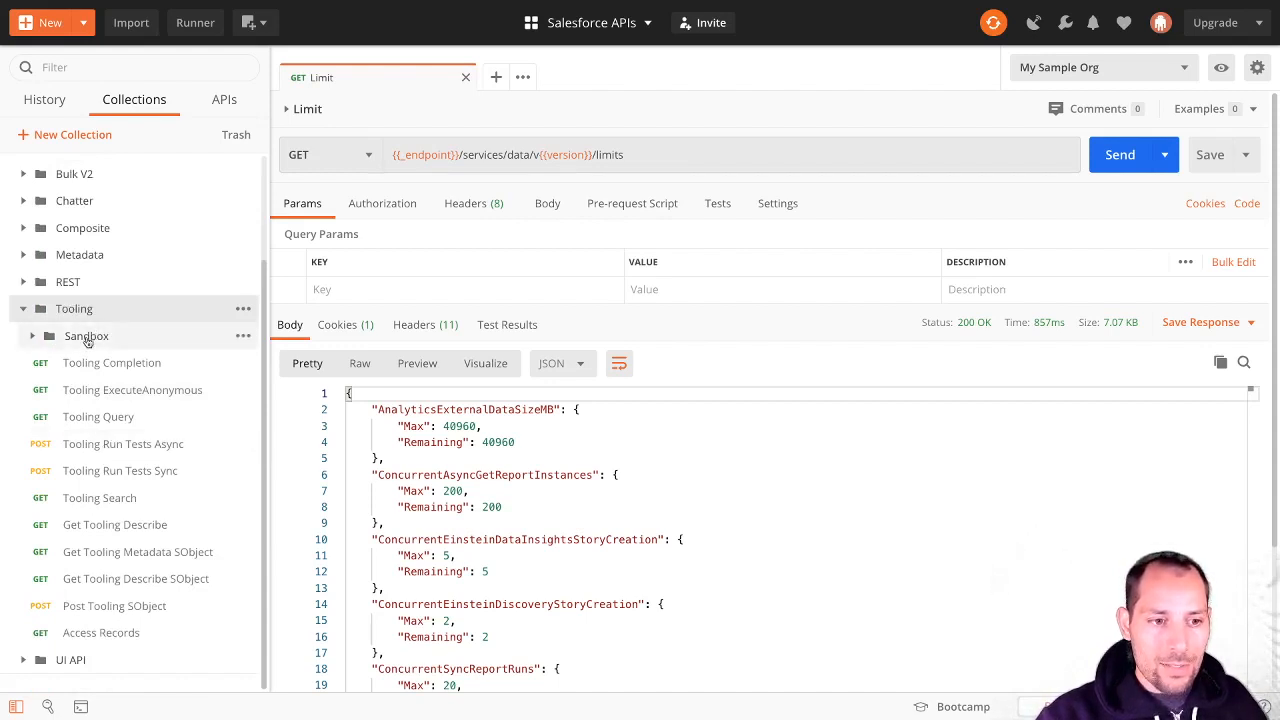
left_click(88, 340)
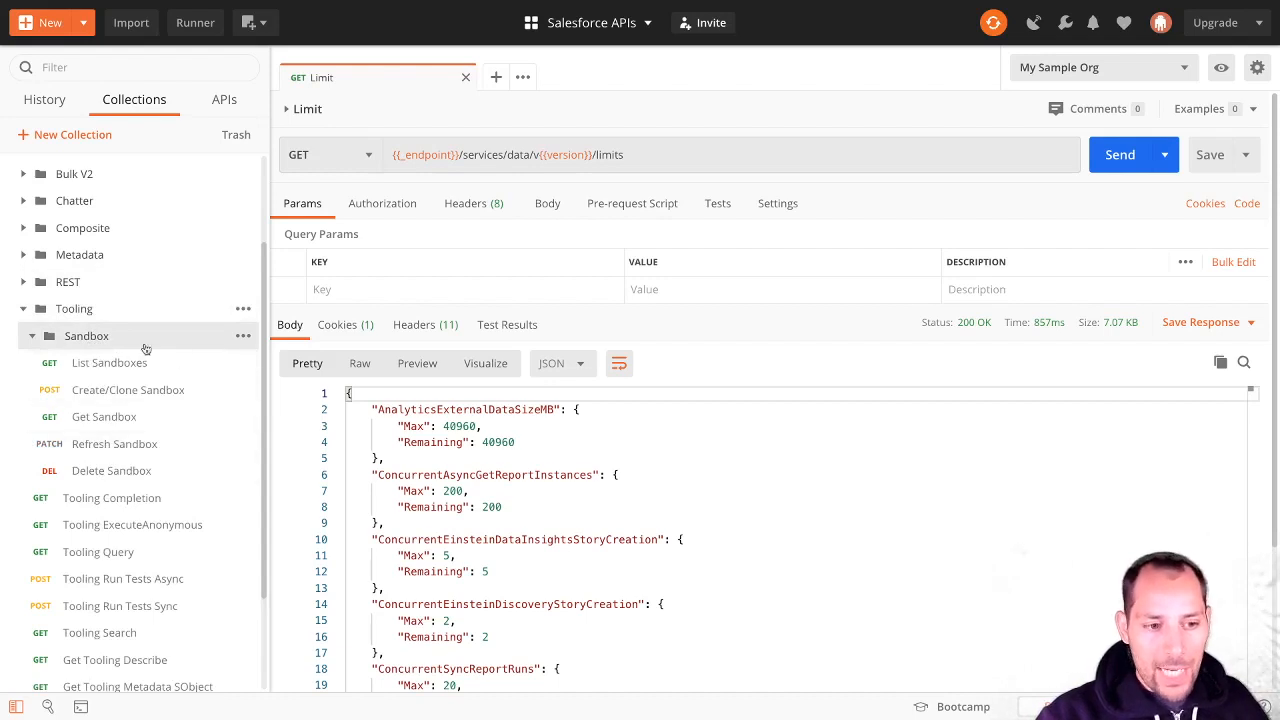
scroll(171, 421, "down", 1)
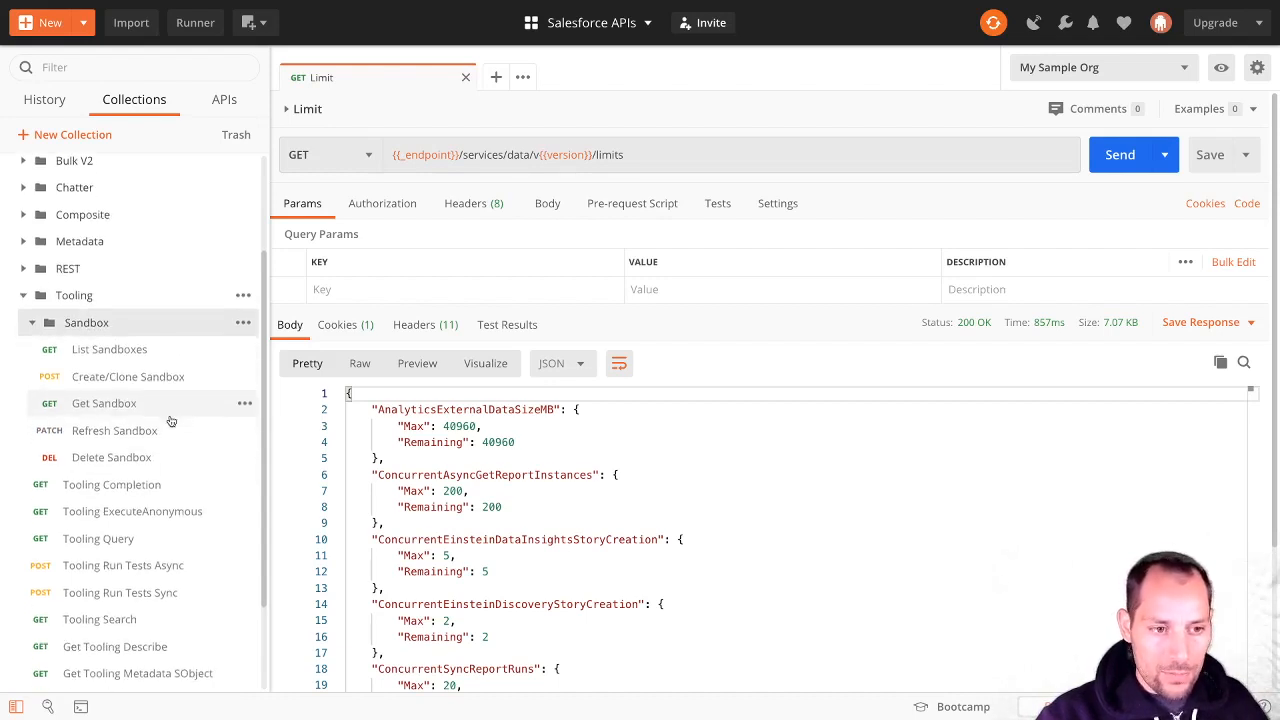
left_click(130, 349)
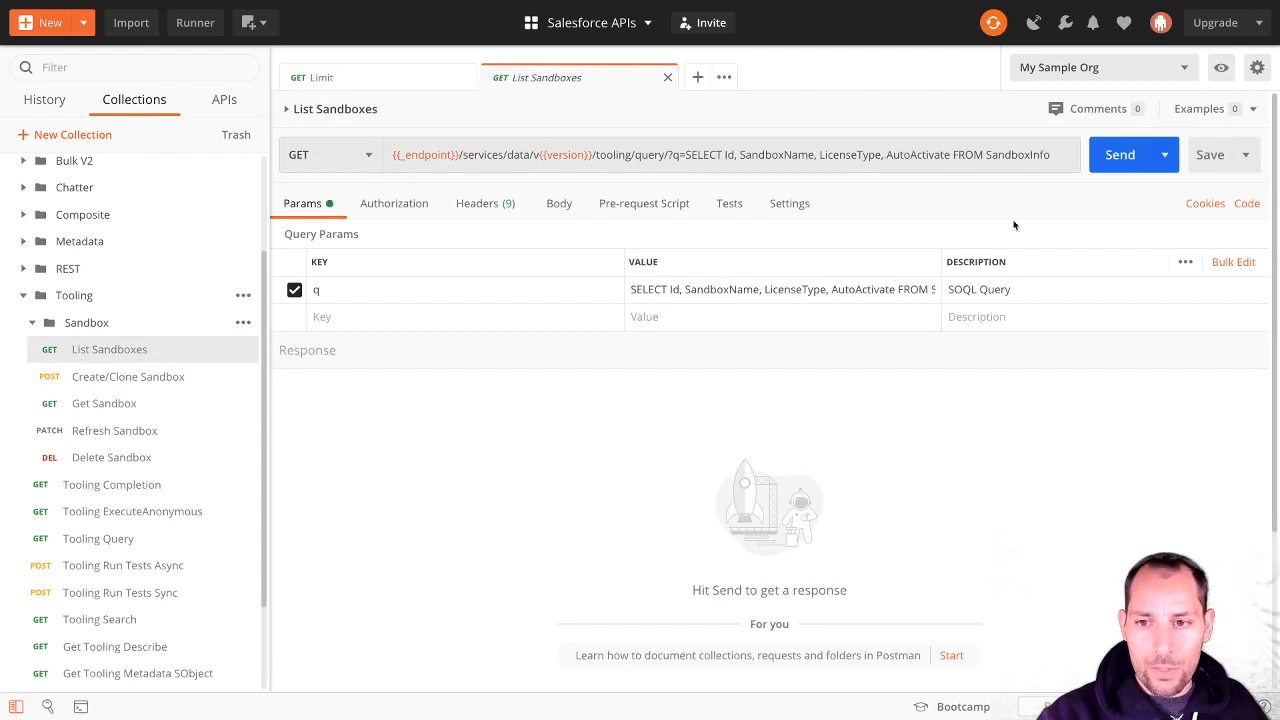
left_click(1126, 163)
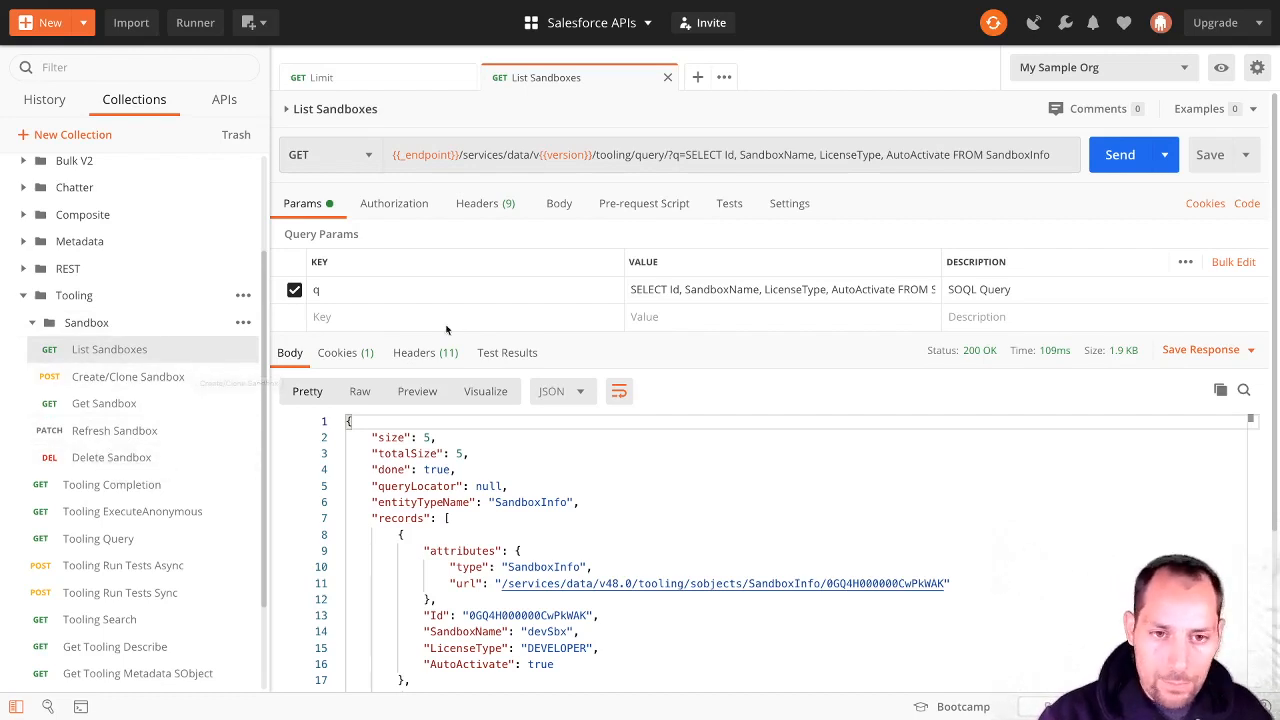
Collapse the Sandbox subfolder and the Tooling folder in the Salesforce APIs collection
left_click(85, 331)
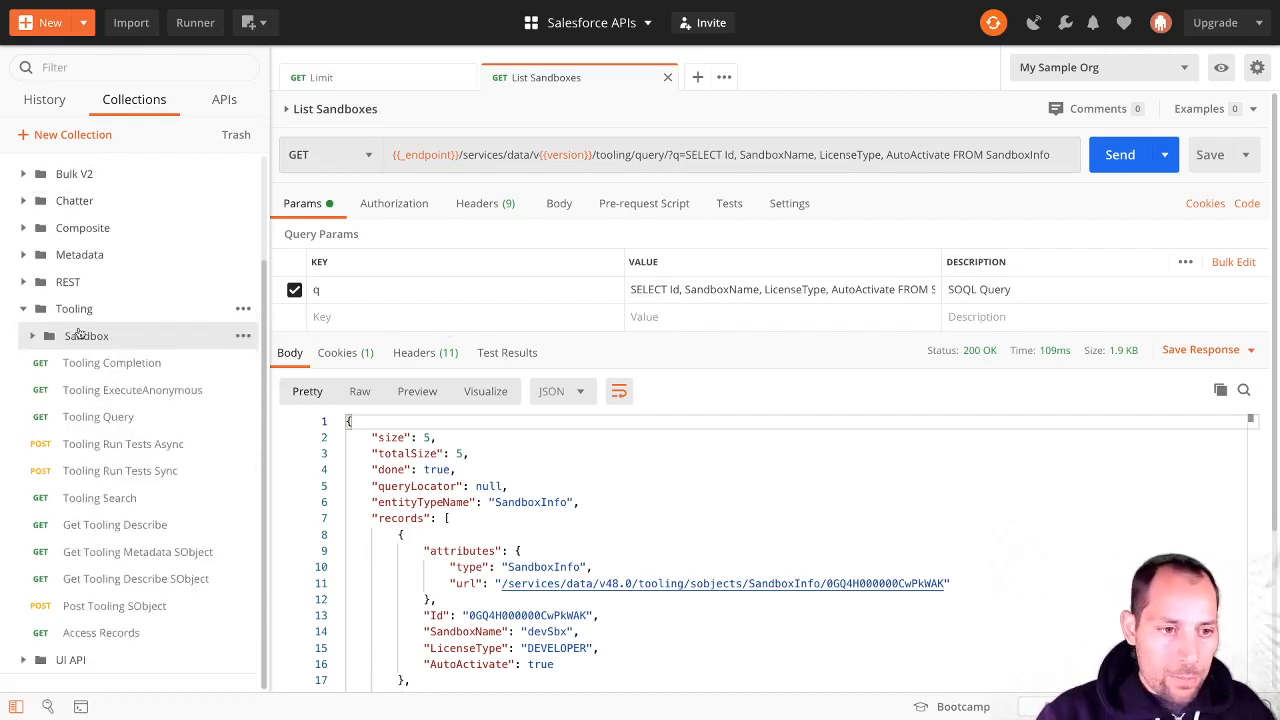
left_click(114, 308)
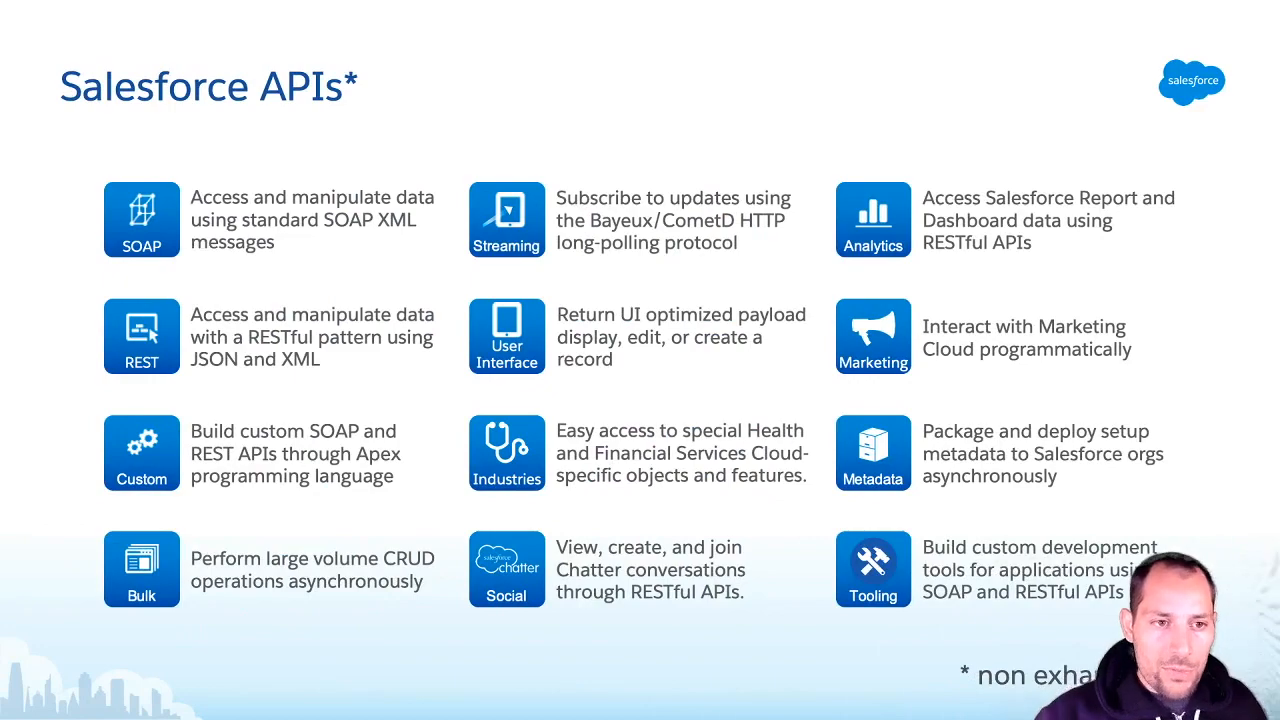
left_click(810, 308)
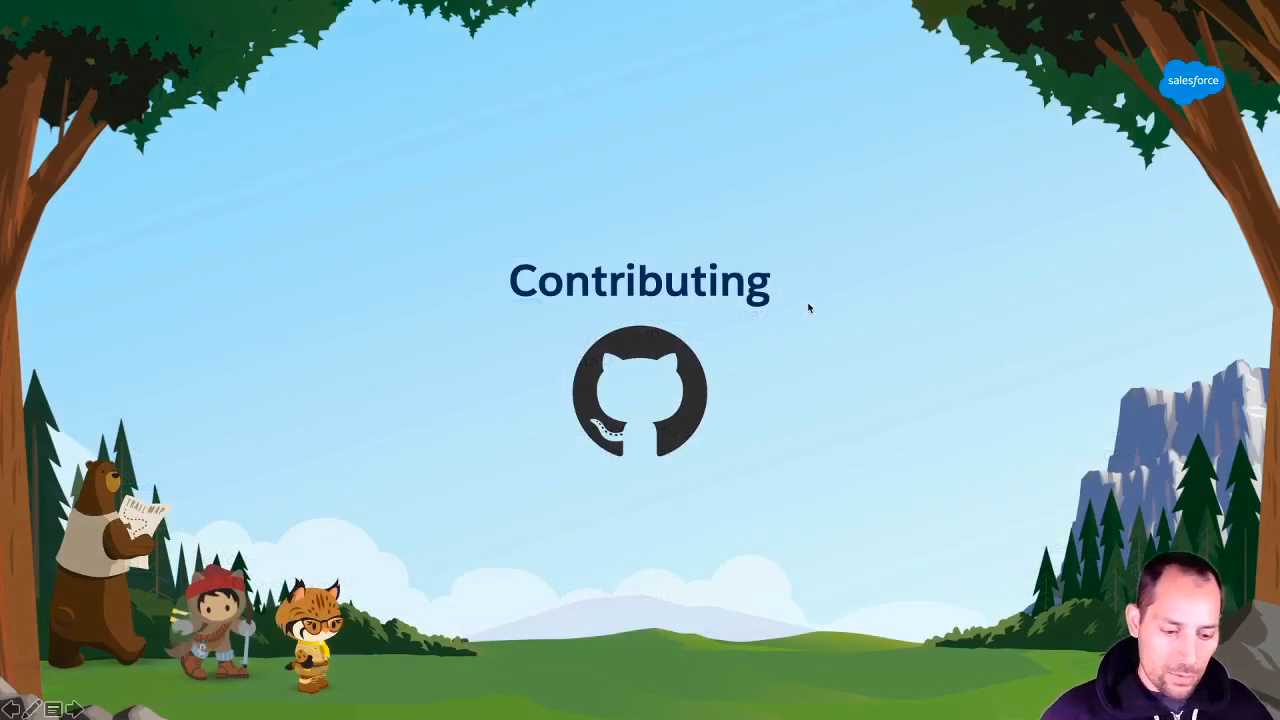